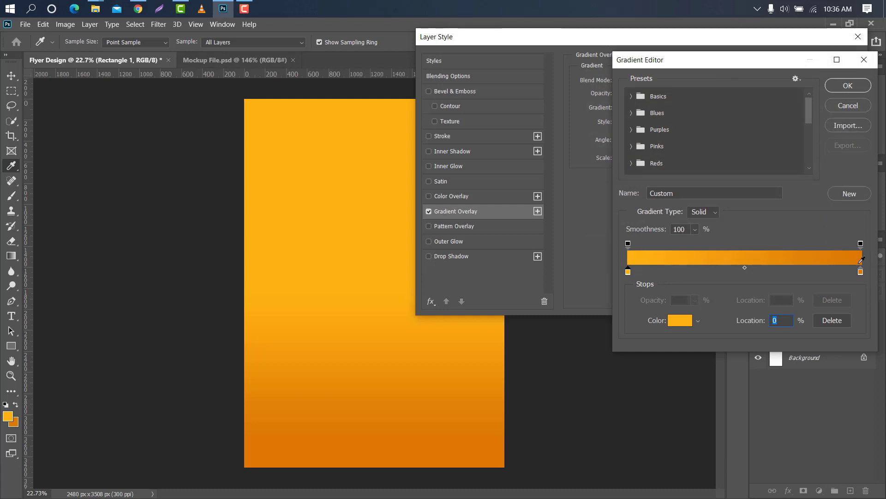
Step: Keep dd7804 as the gradient's end color and apply the rectangle's reversed linear Gradient Overlay at 90° and 39% scale
double_click(861, 272)
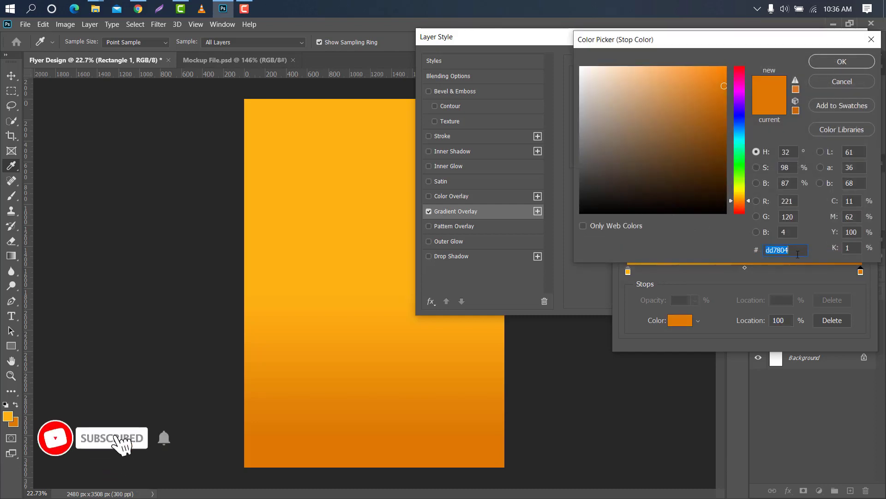
left_click(818, 65)
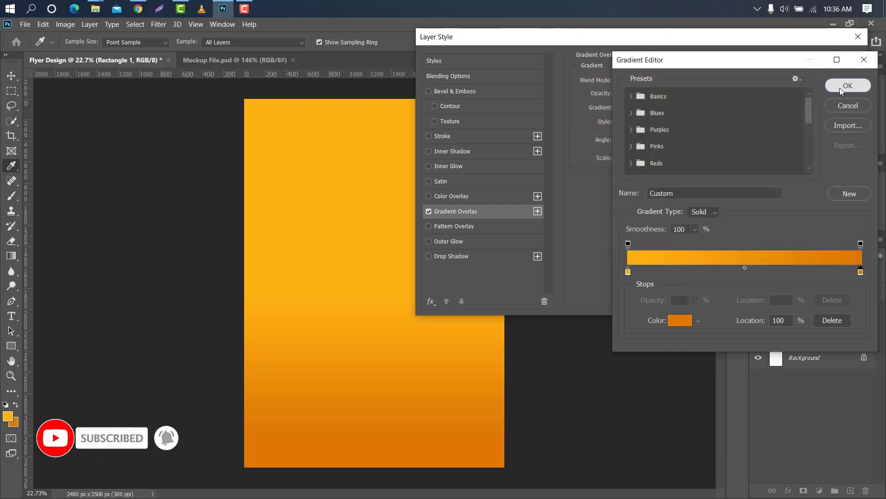
left_click(841, 88)
left_click(683, 94)
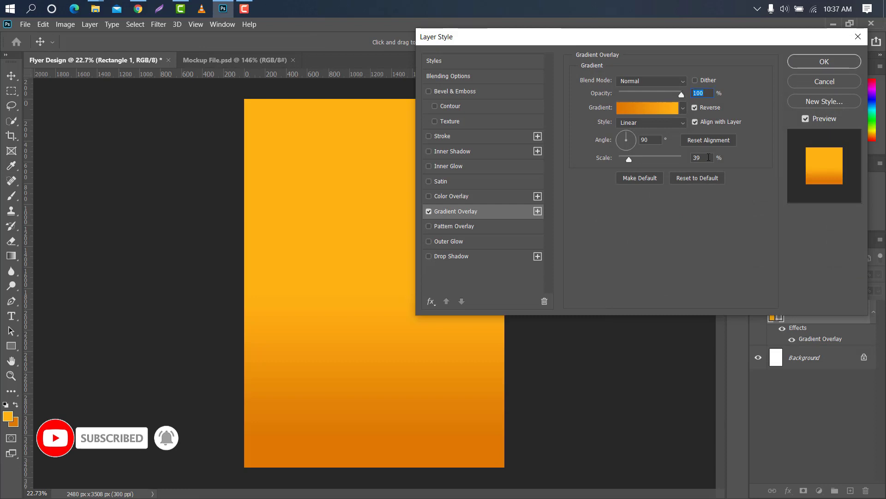
left_click(626, 135)
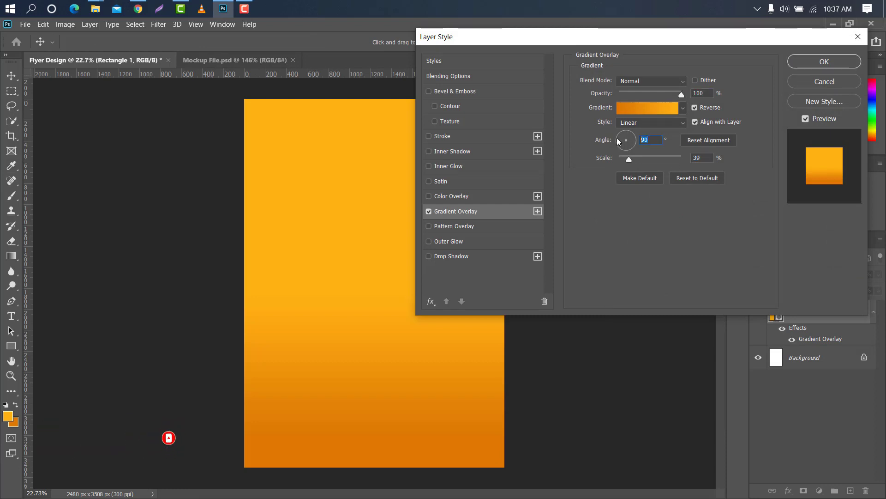
left_click(816, 60)
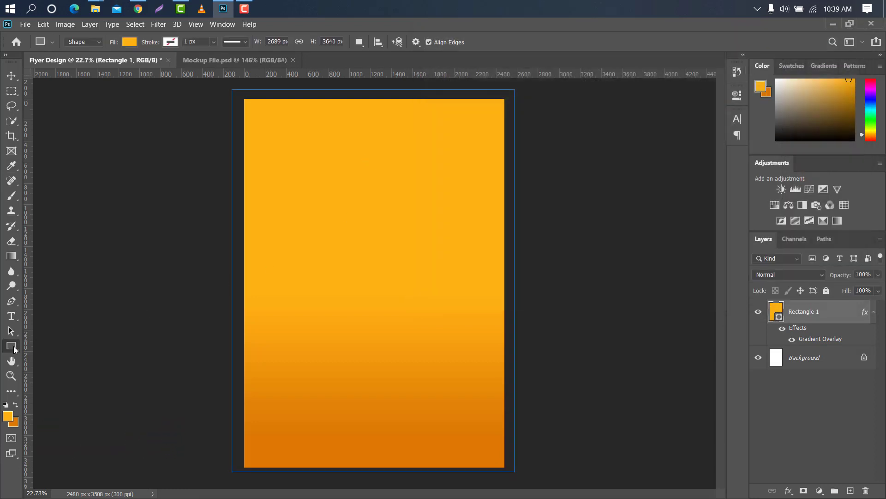
Step: Draw a six-sided polygon about 1292 × 1122 px on the upper-left part of the flyer
right_click(14, 349)
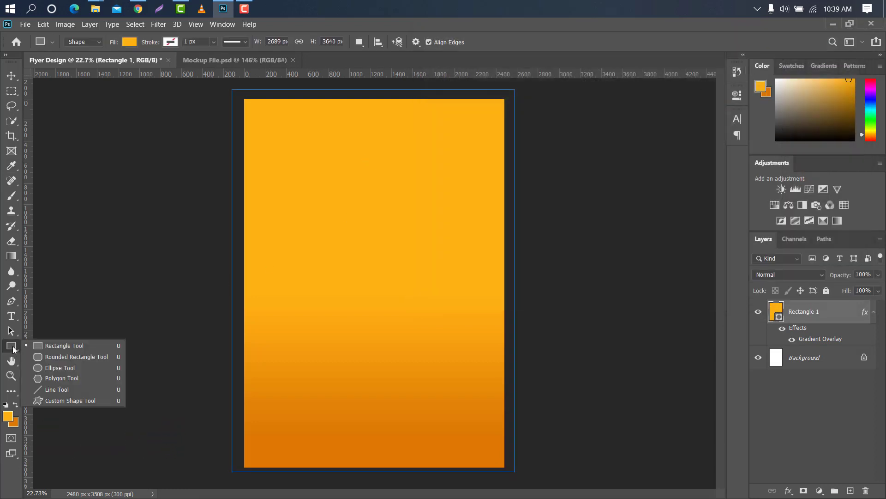
left_click(55, 382)
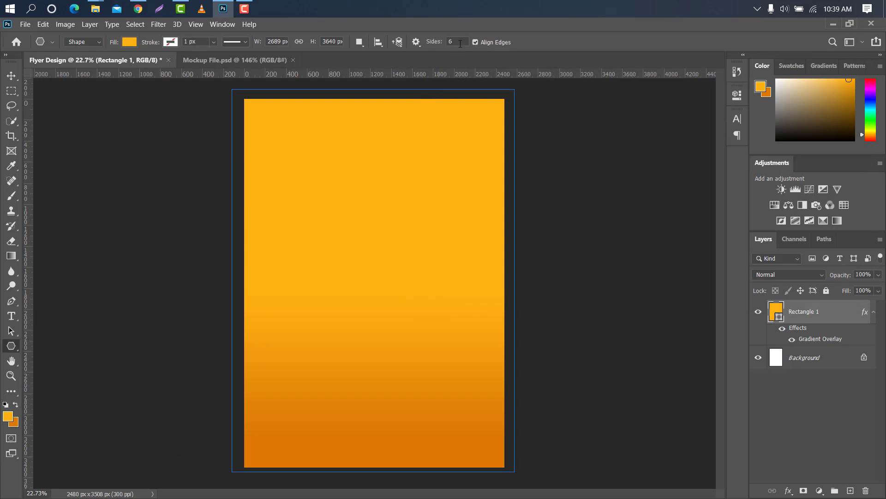
left_click_drag(309, 195, 344, 253)
Step: Remove the hexagon's fill and give it a 50 px black stroke
left_click(129, 42)
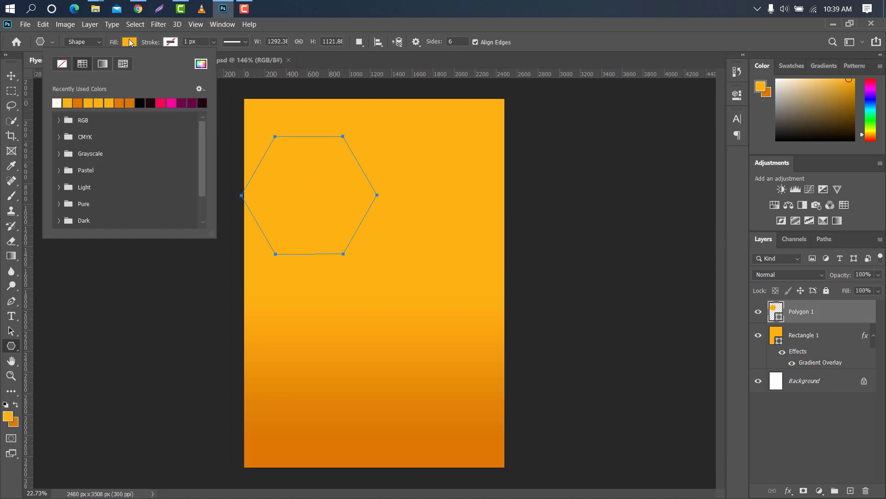
left_click(65, 66)
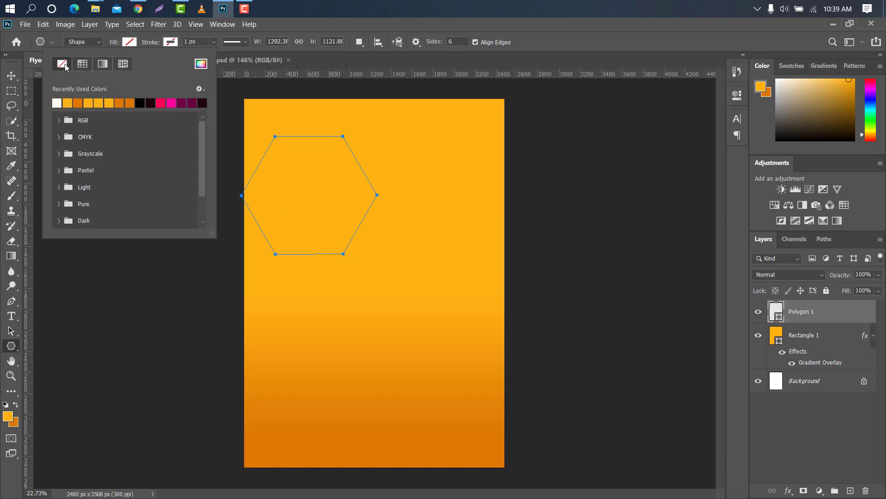
mouse_move(152, 42)
left_mouse_down()
mouse_move(171, 42)
mouse_move(156, 44)
left_mouse_up()
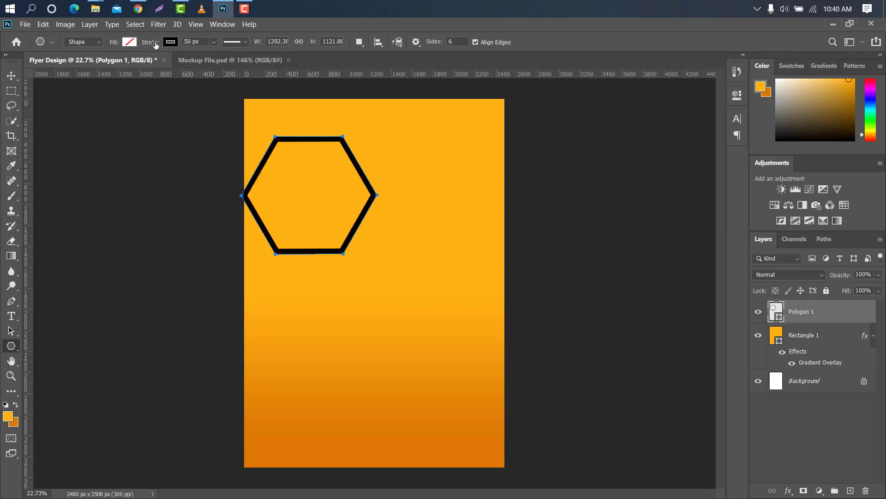
Step: Fill the hexagon with off-white and change its stroke color to yellow-orange
left_click(130, 42)
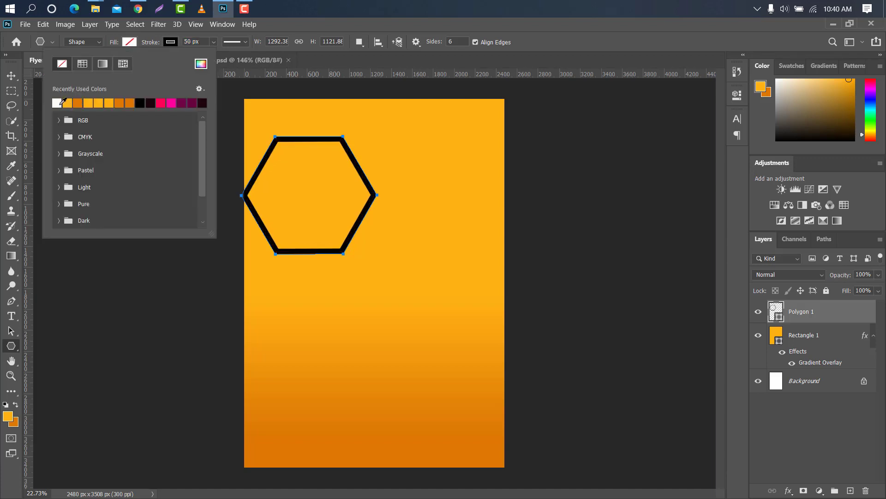
left_click(57, 102)
left_click(174, 44)
left_click(175, 45)
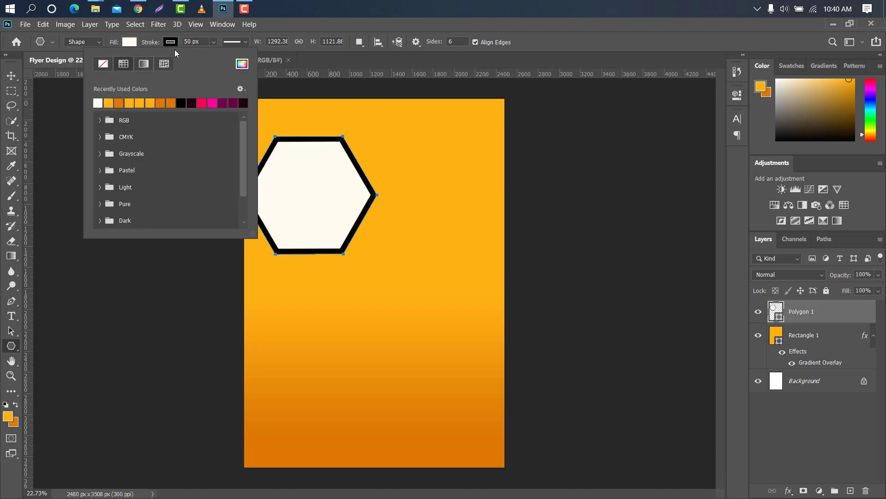
left_click(110, 102)
Step: Scale the hexagon to about 221% and center it on the flyer's left edge at about X 0, Y 2047 px
left_click(11, 76)
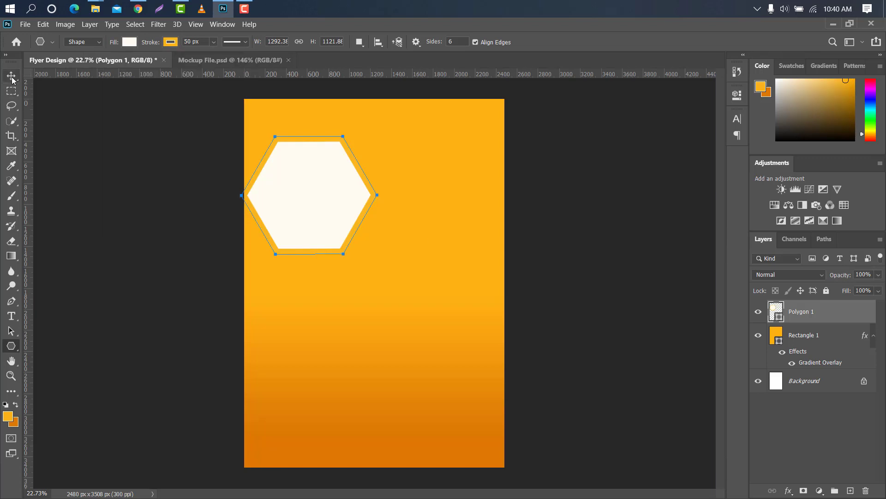
key("ctrl+t")
left_click_drag(378, 196, 438, 192)
left_click_drag(384, 181, 289, 321)
left_click_drag(343, 334, 405, 322)
left_click_drag(323, 322, 320, 294)
left_click_drag(406, 308, 350, 312)
left_click_drag(389, 313, 399, 310)
mouse_move(333, 325)
left_mouse_down()
mouse_move(333, 317)
mouse_move(327, 326)
left_mouse_up()
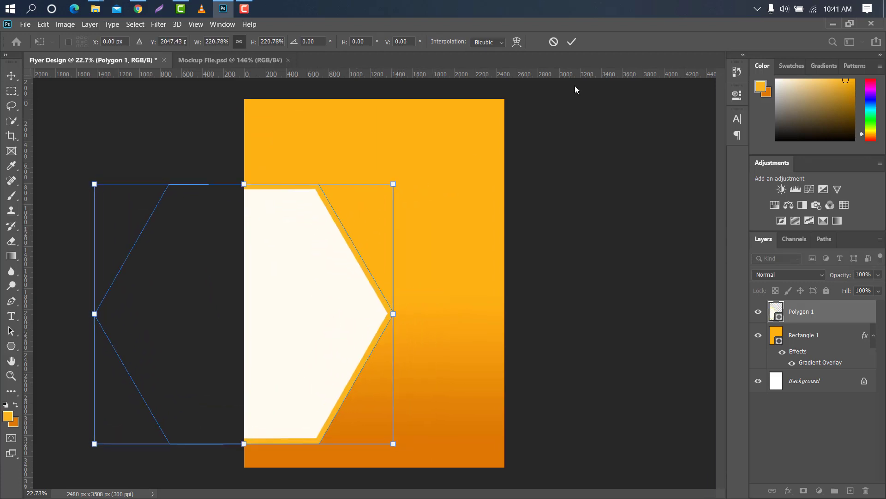
left_click(572, 42)
Step: Give the hexagon's stroke a linear gradient from fbb61d to dd7804 at a -100° angle
left_click(11, 346)
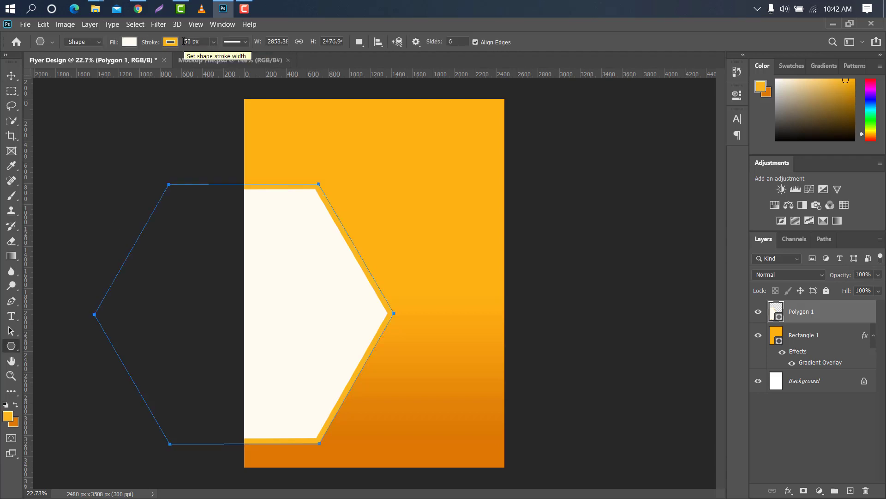
left_click(170, 42)
left_click(143, 64)
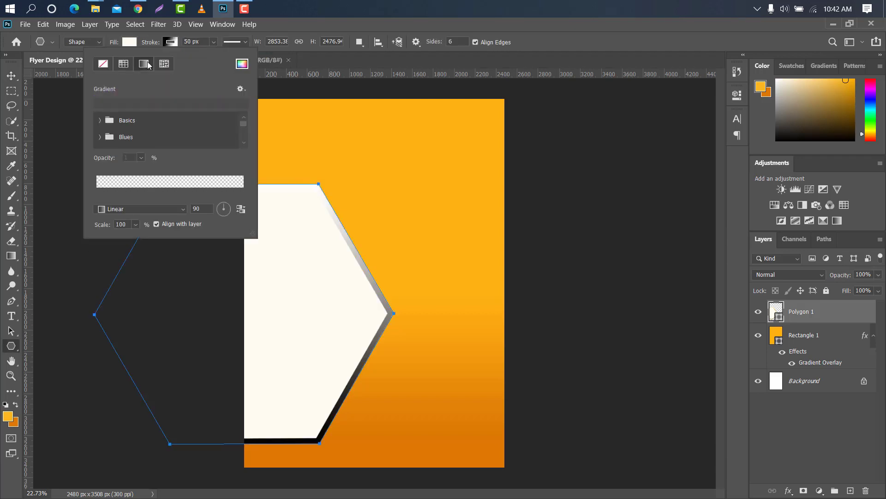
left_click(99, 120)
left_click(114, 138)
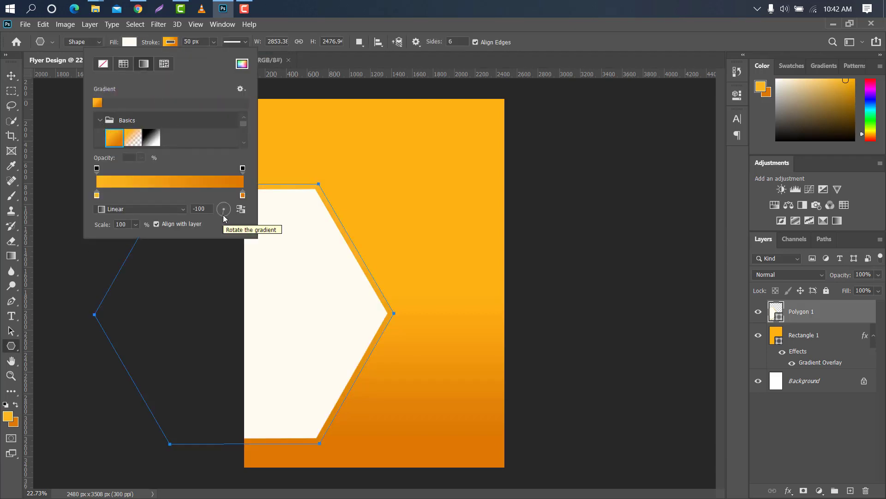
double_click(97, 196)
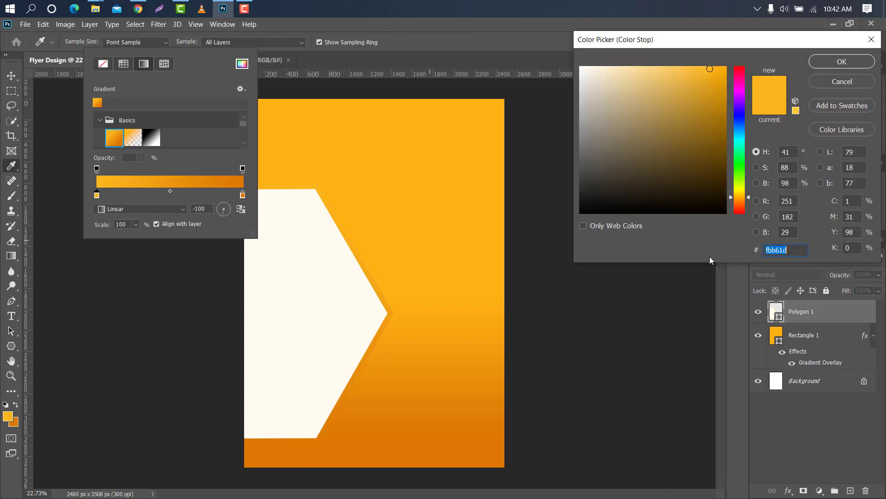
left_click(811, 81)
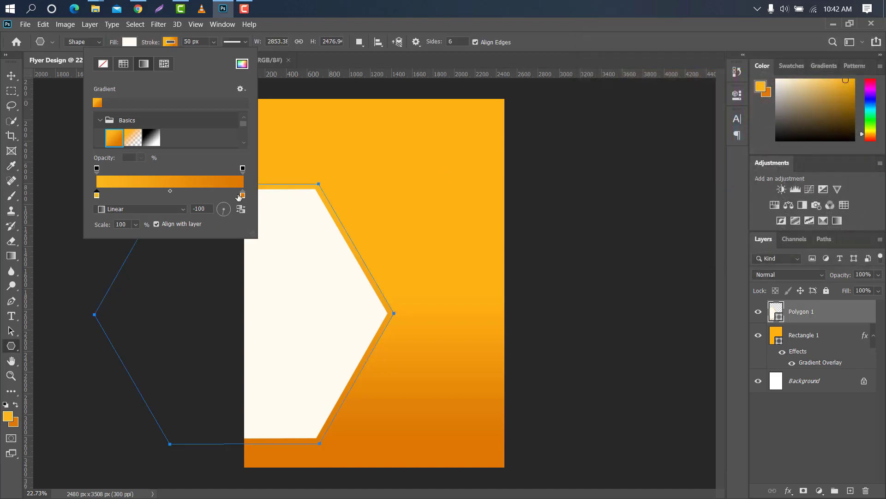
double_click(242, 195)
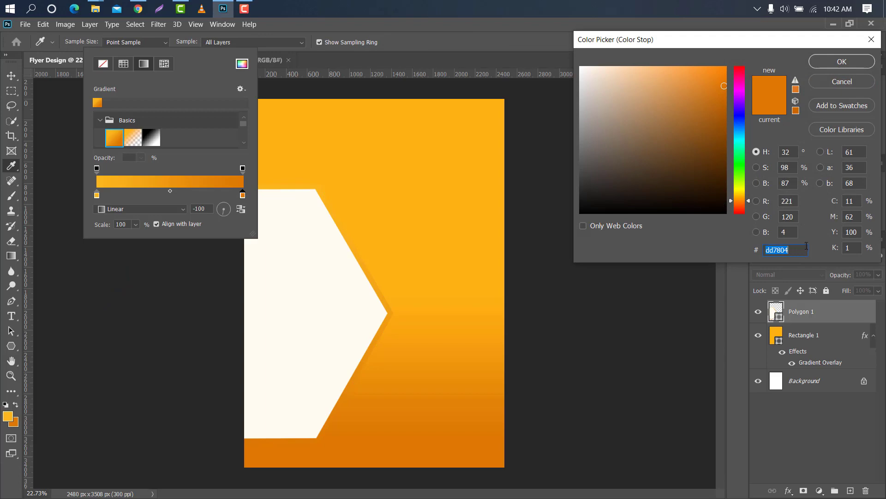
left_click(830, 64)
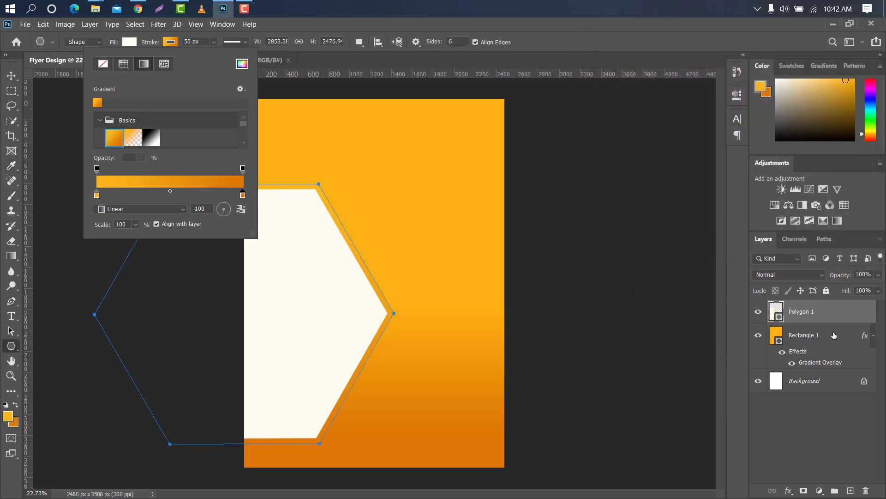
Step: Add a drop shadow to the hexagon with 46% opacity, 0 px distance and 92 px size
left_click(840, 310)
double_click(864, 312)
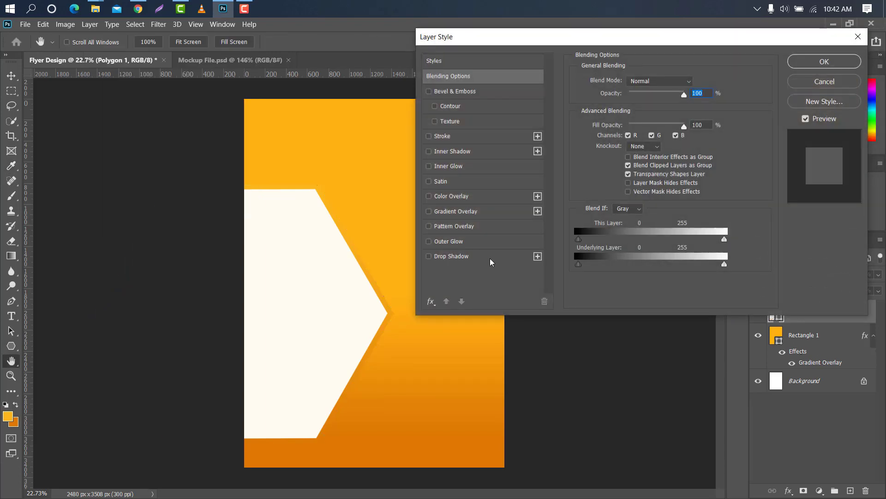
left_click(490, 257)
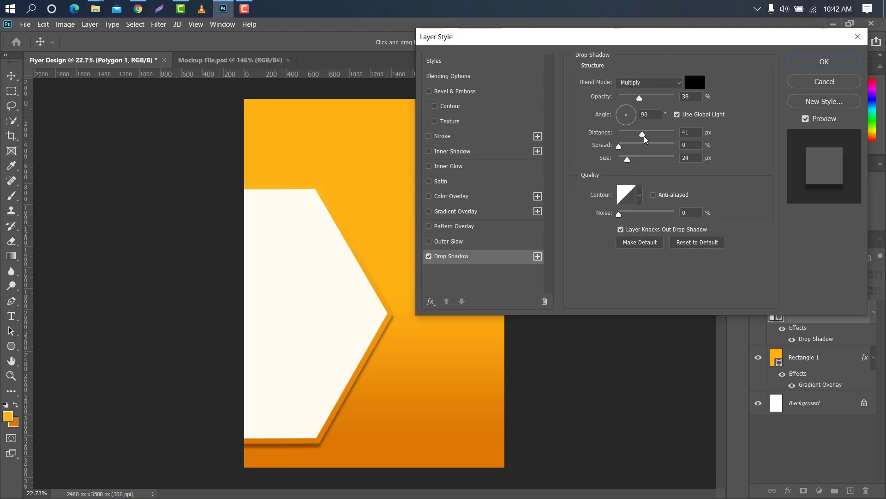
left_click_drag(640, 134, 641, 160)
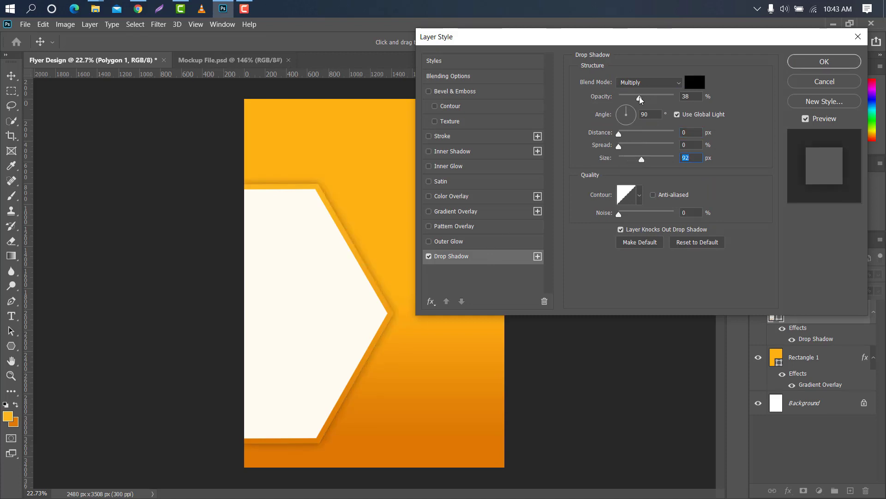
left_click_drag(639, 98, 644, 99)
left_click(790, 65)
Step: Draw a closed straight-edged shape about 1104 × 1055 px over the flyer's upper-left corner with the Pen tool in Shape mode
left_click(8, 304)
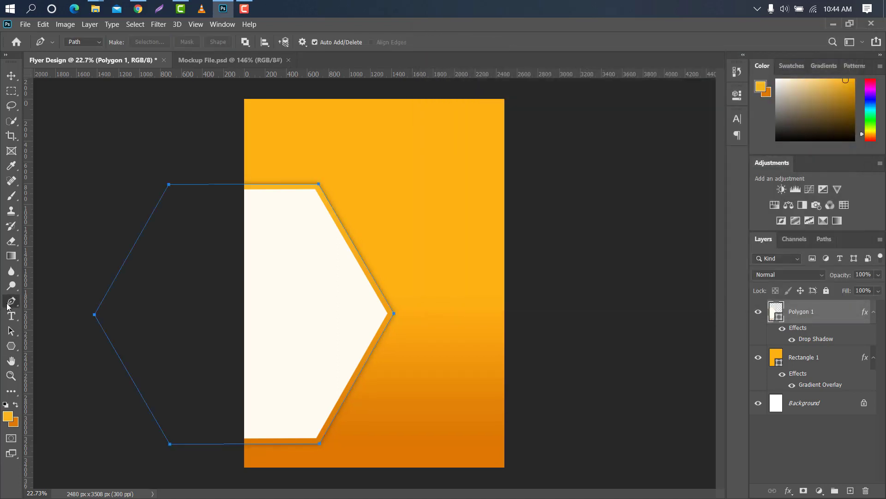
right_click(8, 305)
left_click(53, 303)
left_click(98, 42)
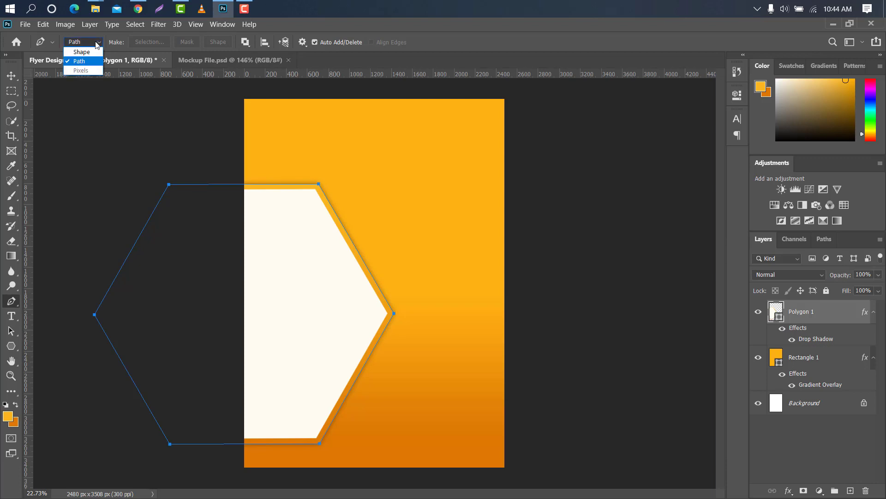
left_click(82, 52)
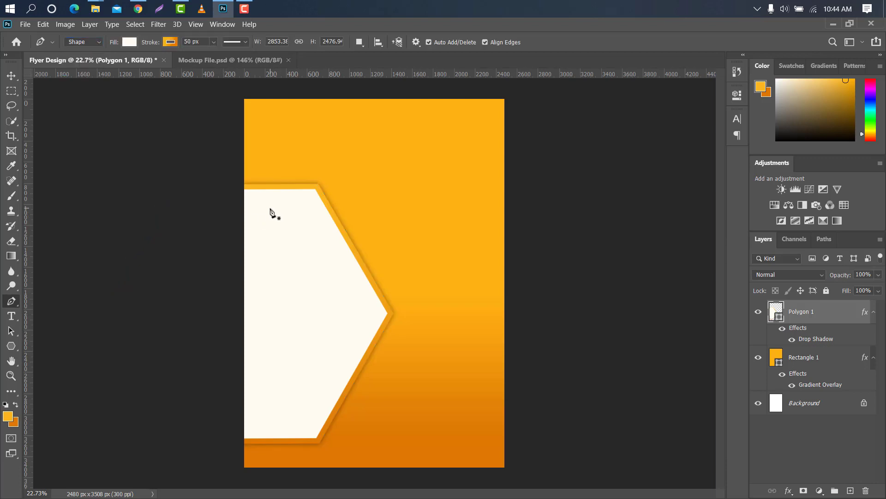
left_click(305, 198)
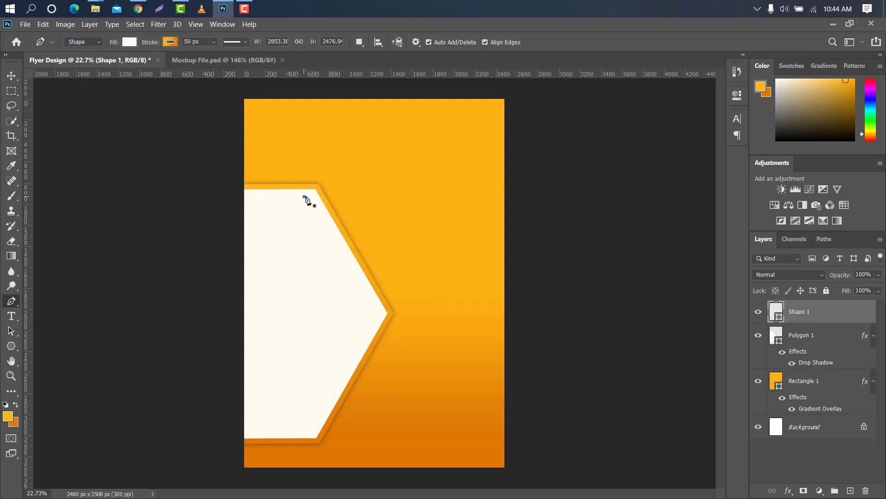
left_click(349, 89)
left_click(238, 89)
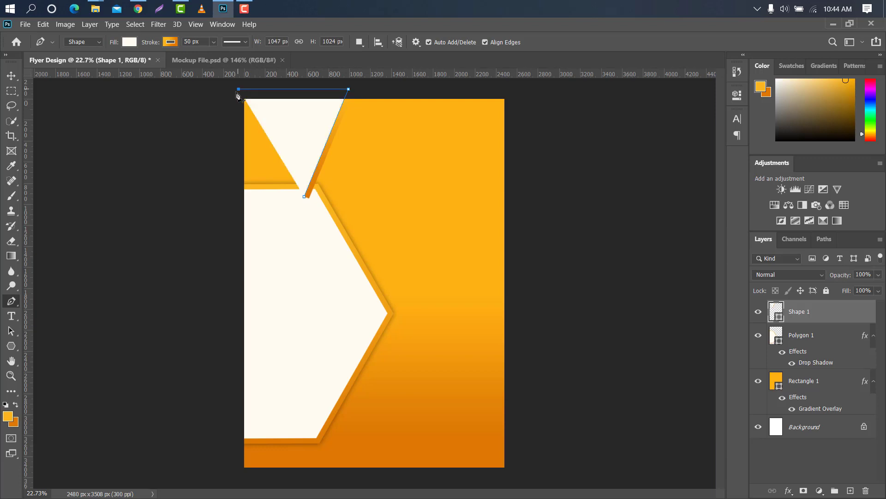
left_click(233, 191)
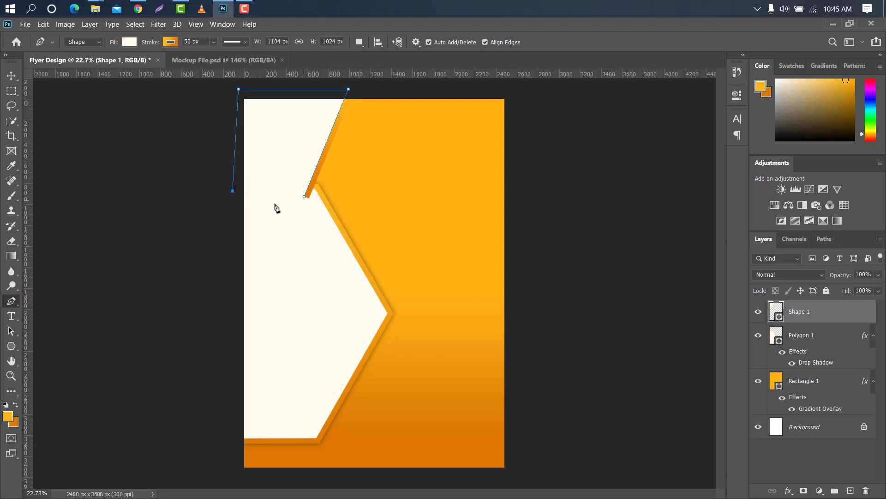
left_click(304, 198)
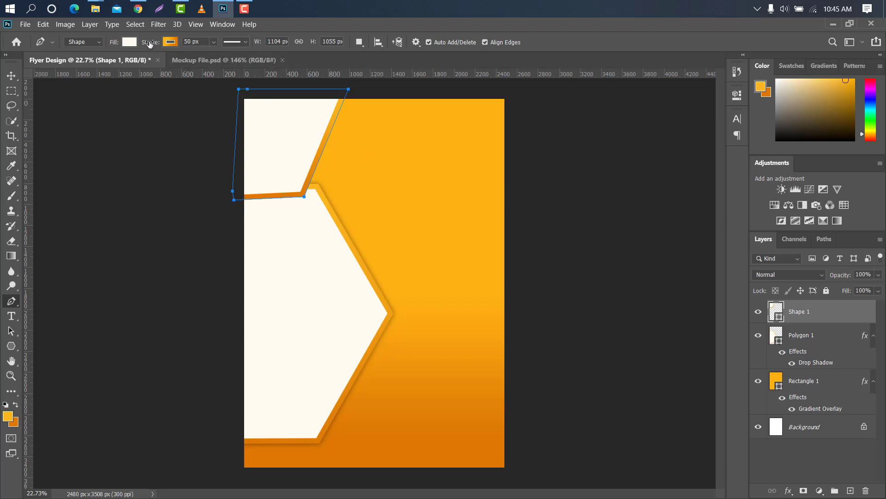
Step: Remove the corner shape's stroke and move its layer below the hexagon layer
left_click_drag(149, 44, 103, 45)
left_click(13, 75)
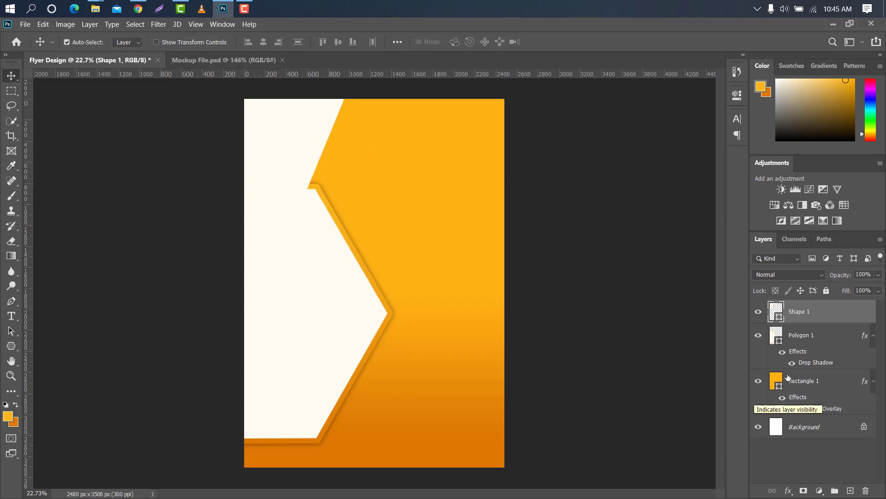
left_click_drag(805, 313, 807, 369)
Step: Add a drop shadow to the corner shape with 46% opacity, 0 px distance and 59 px size
key("space")
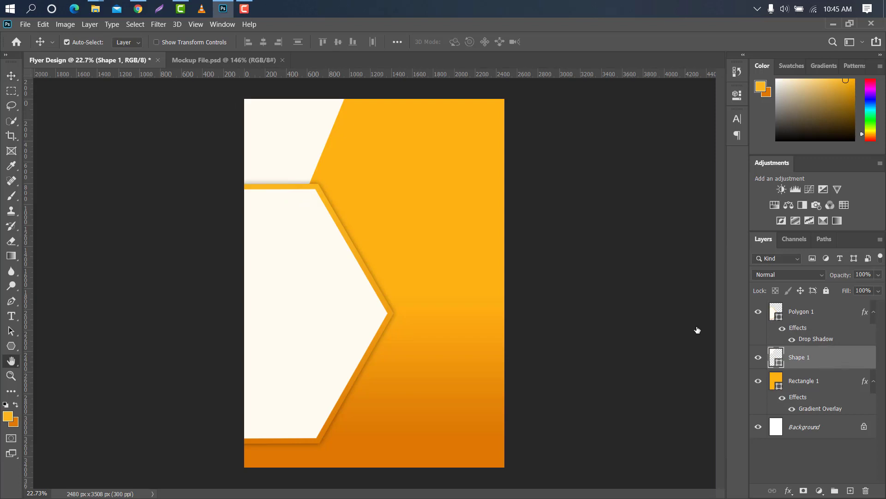
left_click(476, 258)
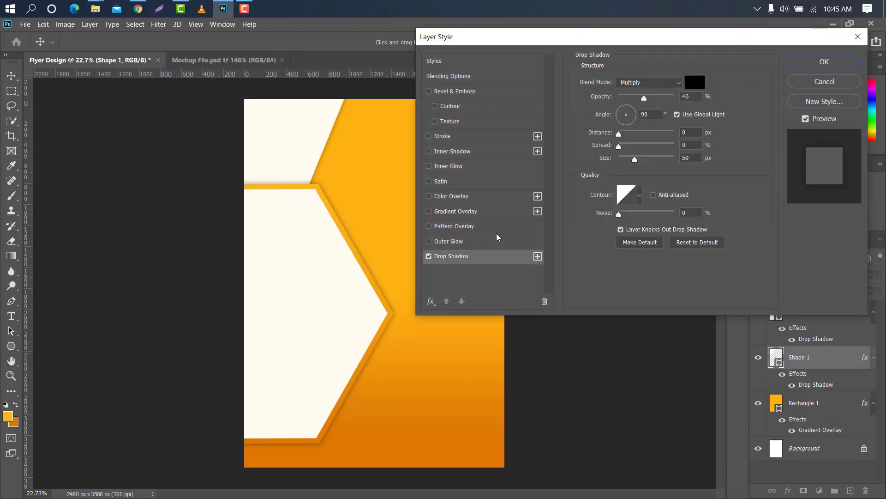
left_click(805, 62)
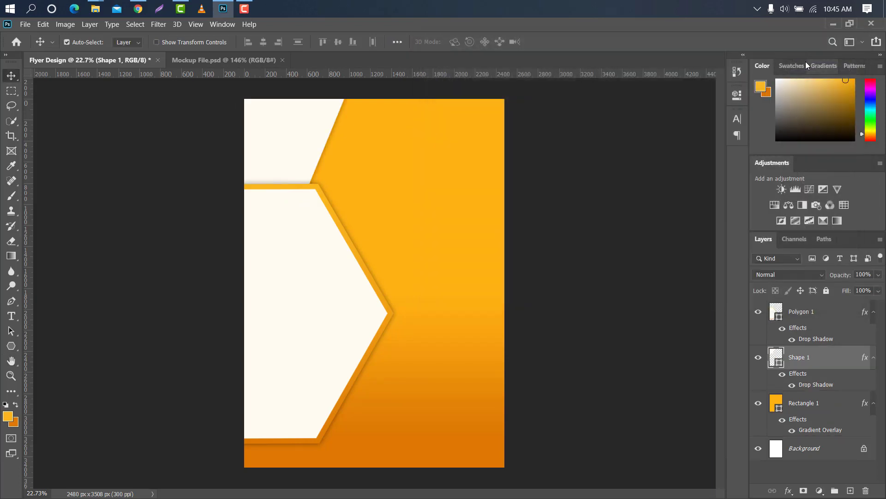
Step: Draw a closed straight-edged shape about 1368 × 866 px over the flyer's lower-left corner with the Pen tool
left_click(11, 301)
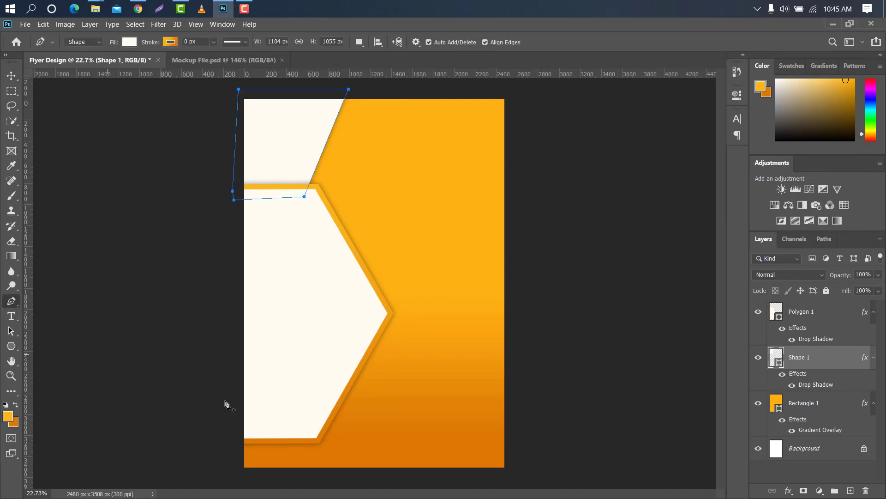
left_click(330, 387)
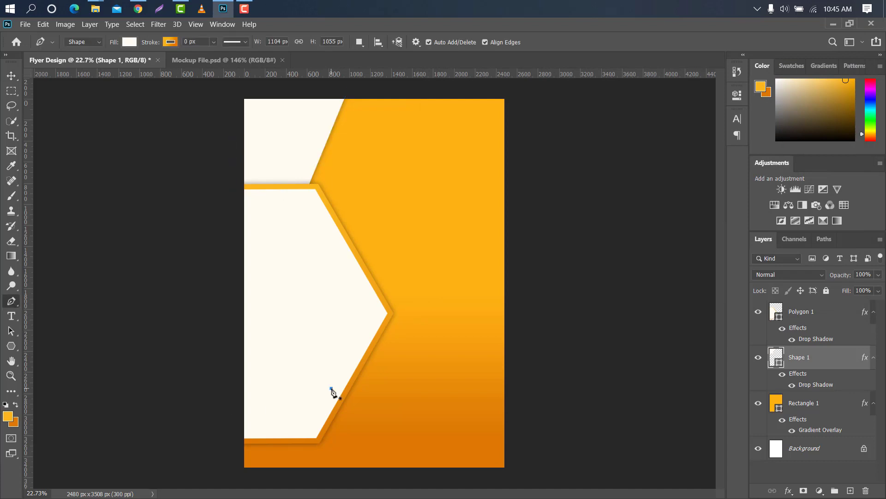
left_click(367, 479)
left_click(224, 472)
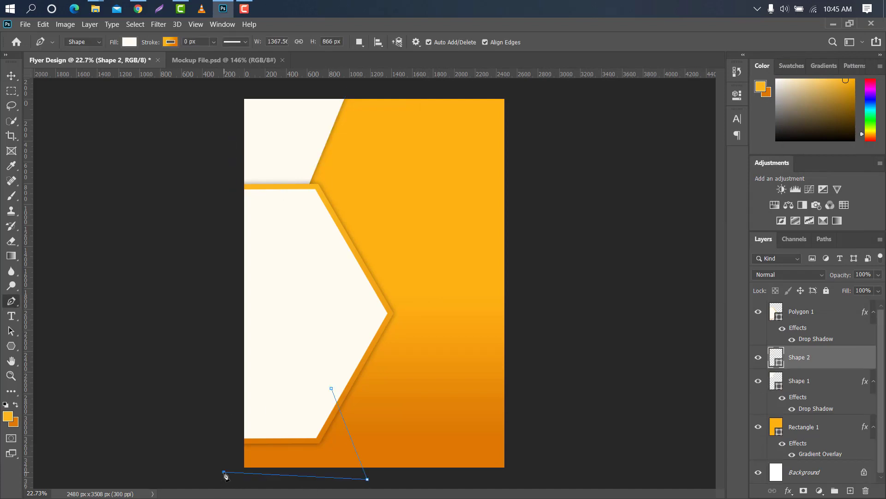
left_click(232, 388)
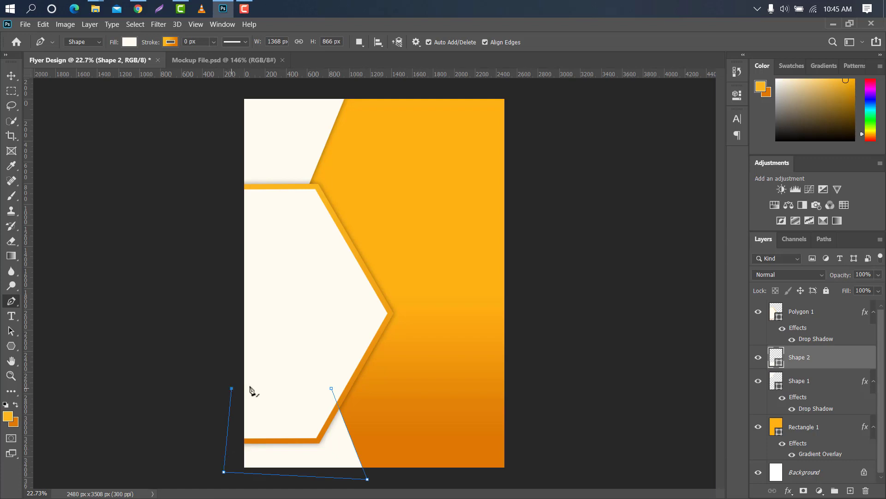
left_click(331, 389)
Step: Add a drop shadow to the lower-left corner shape with 46% opacity, 0 px distance and 59 px size
double_click(848, 358)
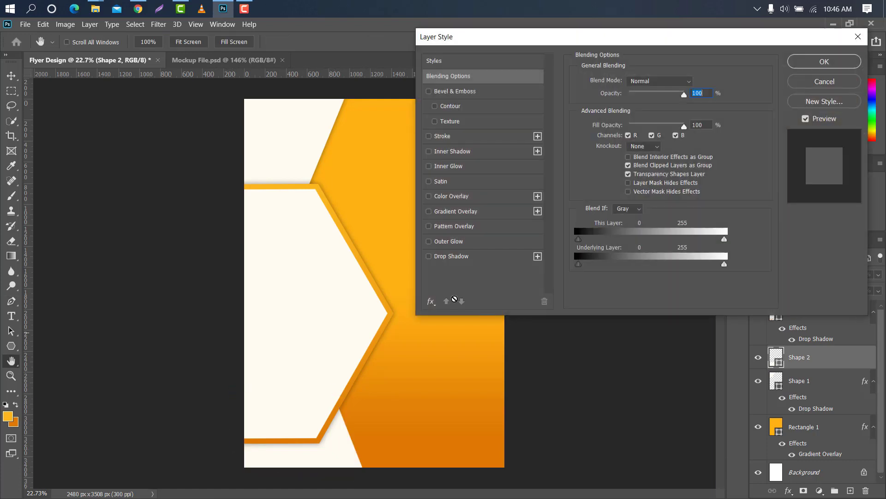
left_click(485, 253)
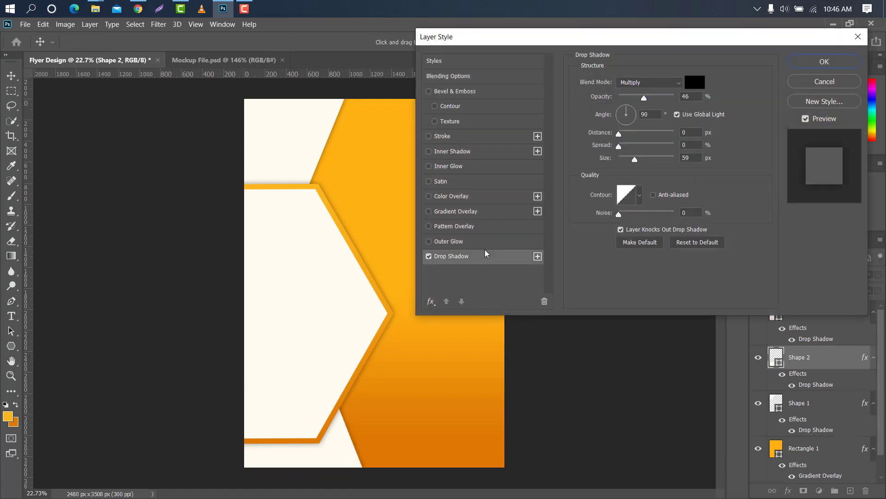
left_click(820, 63)
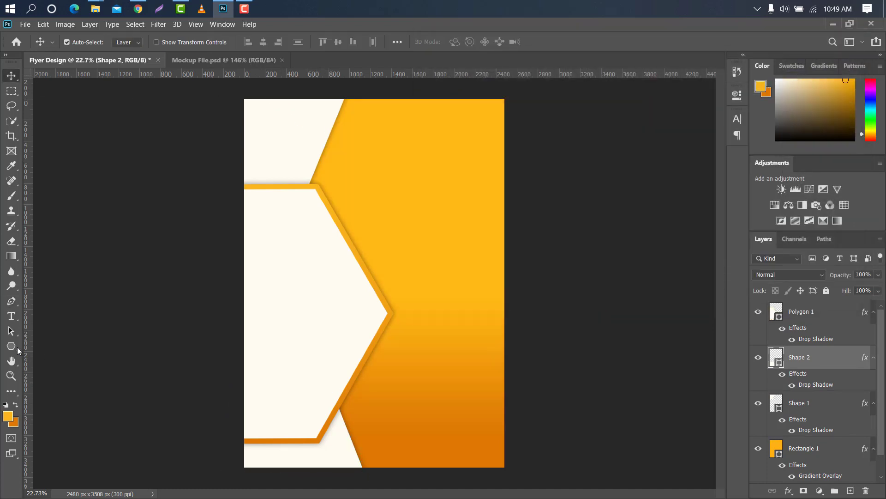
Step: Draw a rectangle about 1693 × 379 px across the hexagon's upper part and move its layer above the hexagon layer
left_click_drag(17, 347, 41, 349)
left_click_drag(227, 201, 405, 241)
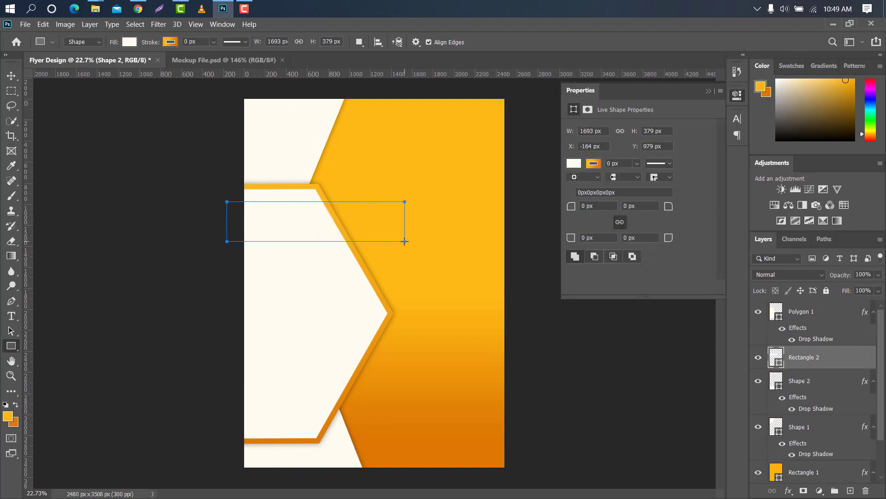
left_click(709, 90)
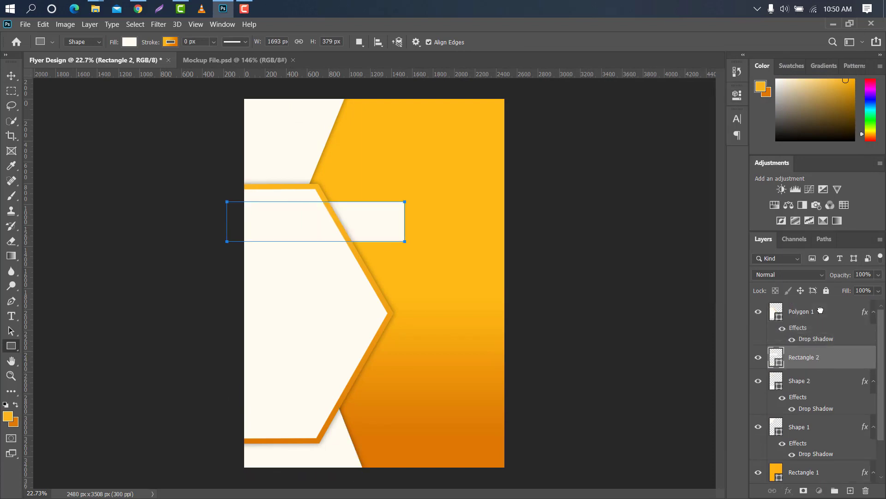
left_click_drag(821, 310, 820, 305)
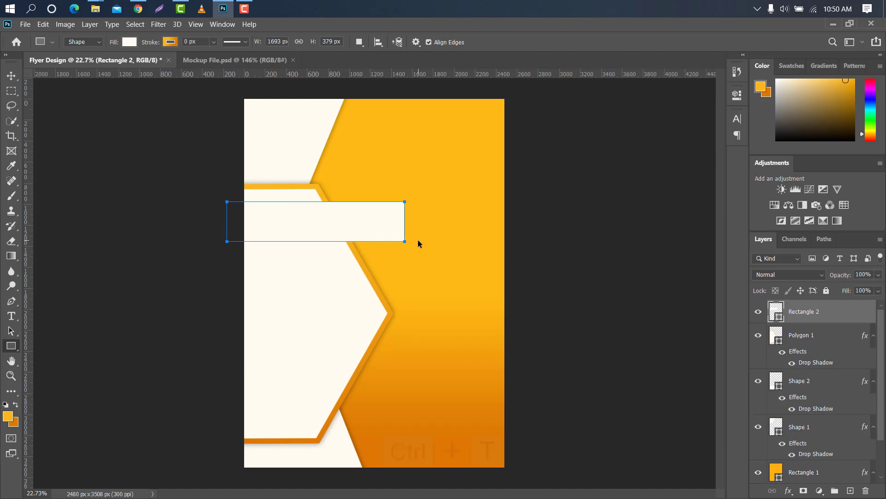
Step: Stretch the rectangle's length to about 132%, rotate it parallel to the hexagon's lower-right edge and place it over the flyer's lower-left corner
key("ctrl+t")
left_click_drag(416, 221, 338, 365)
left_click_drag(385, 299, 374, 256)
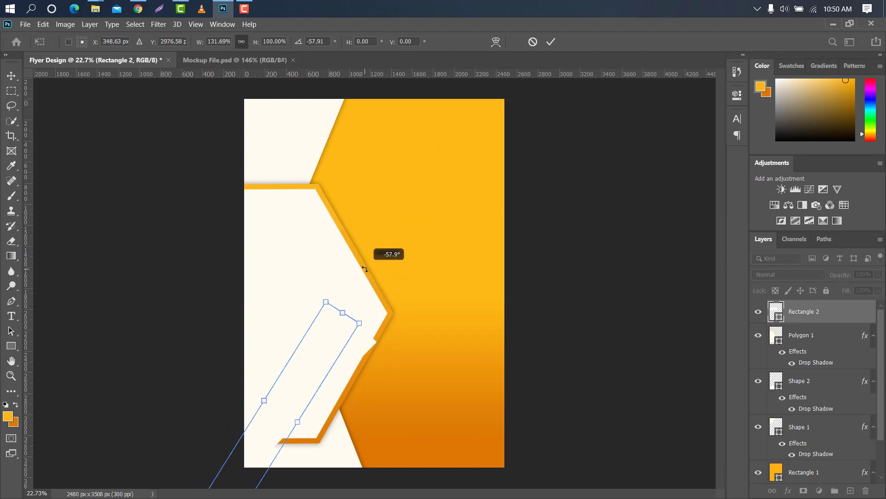
scroll(359, 322, "down", 1)
left_click(551, 42)
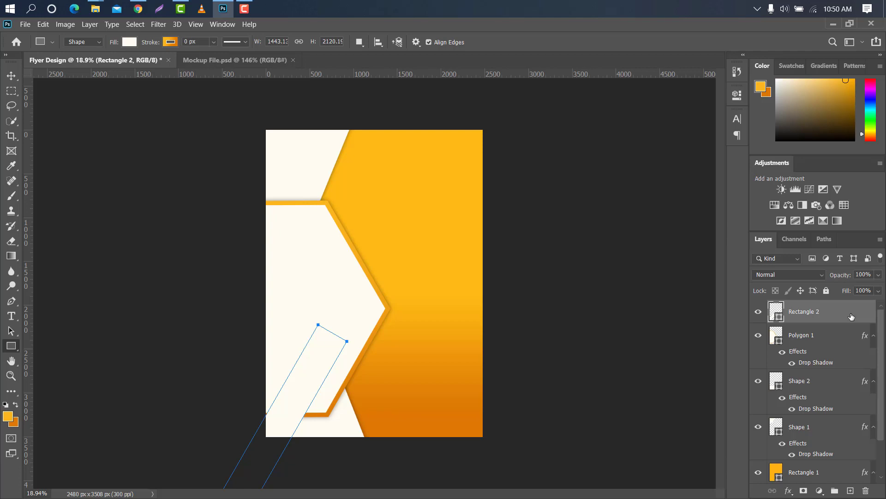
Step: Add a linear gradient overlay to the slanted rectangle, with the yellow stop recoloured to the hexagon's off-white #fffbf1
double_click(852, 316)
left_click(460, 211)
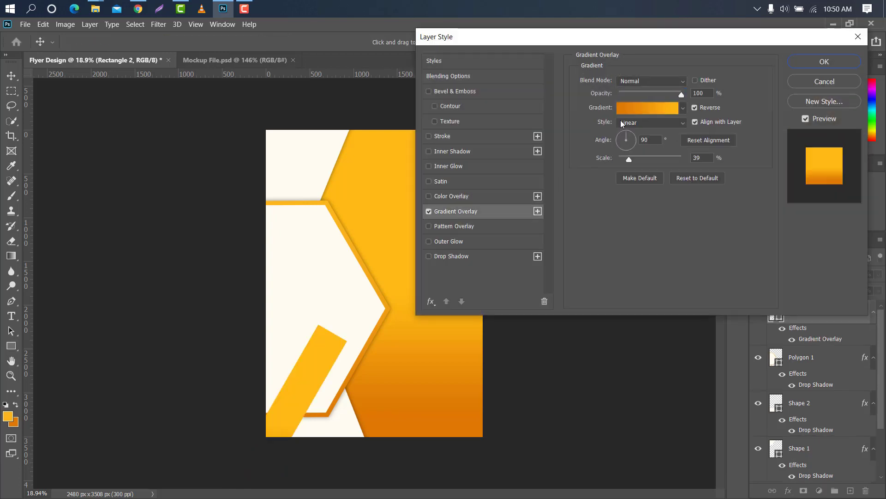
left_click(650, 107)
left_click(628, 272)
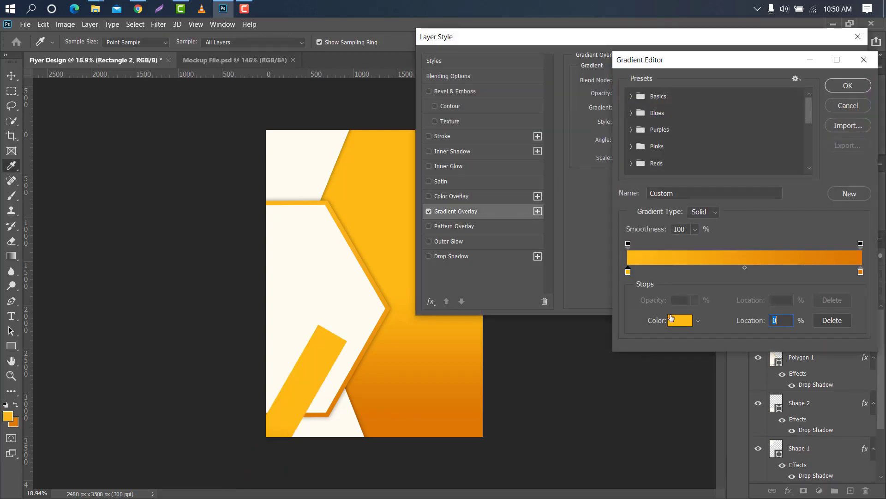
left_click(674, 320)
left_click(366, 298)
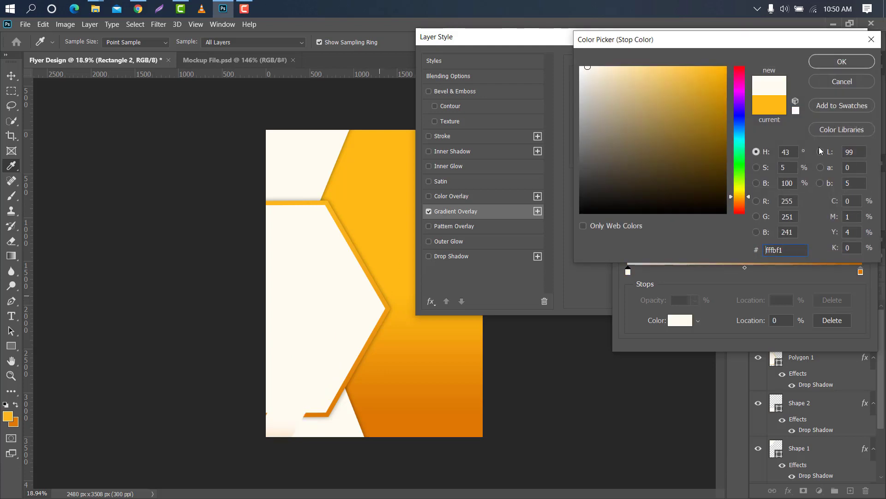
left_click(838, 67)
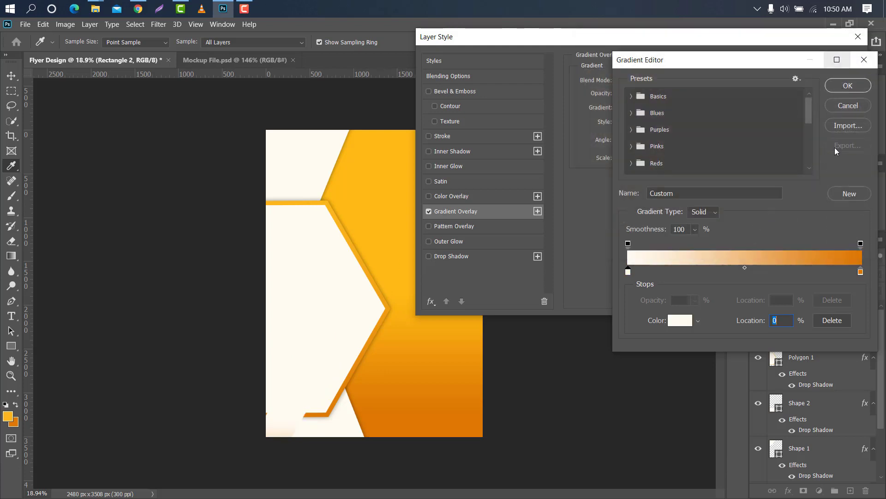
left_click(841, 89)
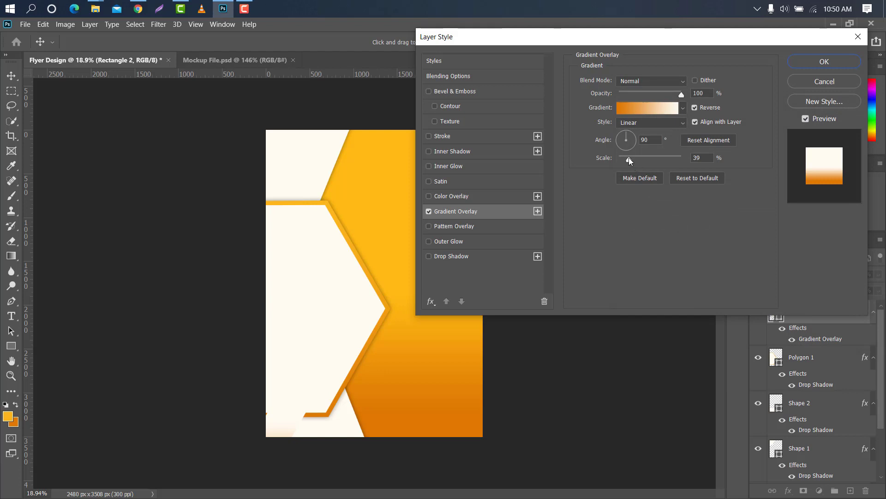
Step: Set the gradient overlay's angle to 69° and scale to 42%, and shift the gradient upward along the bar
mouse_move(628, 156)
left_mouse_down()
mouse_move(661, 157)
mouse_move(636, 159)
left_mouse_up()
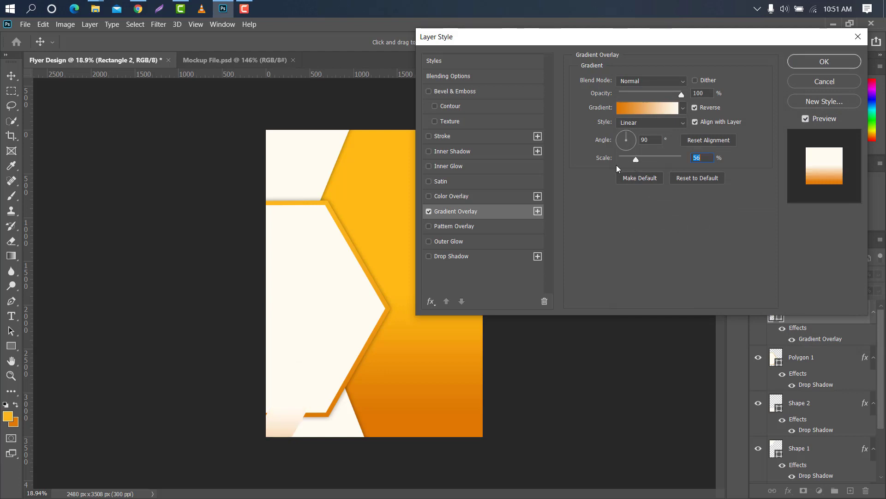
left_click(628, 138)
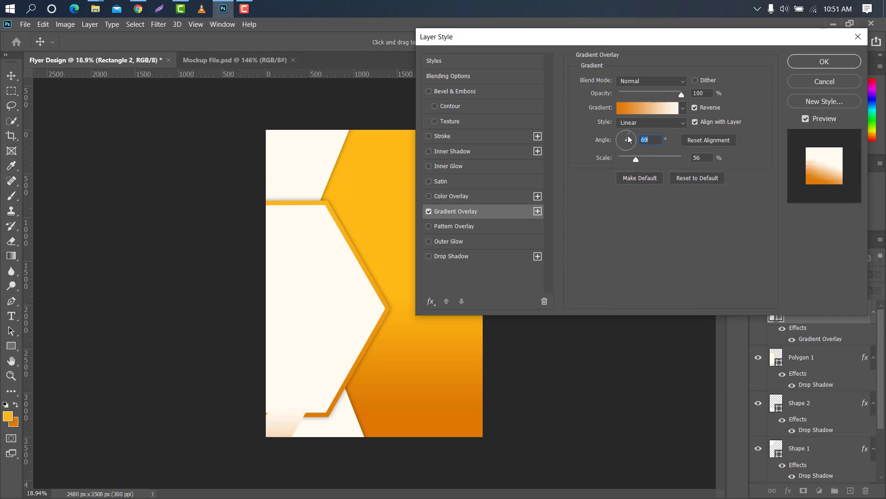
left_click_drag(287, 407, 310, 373)
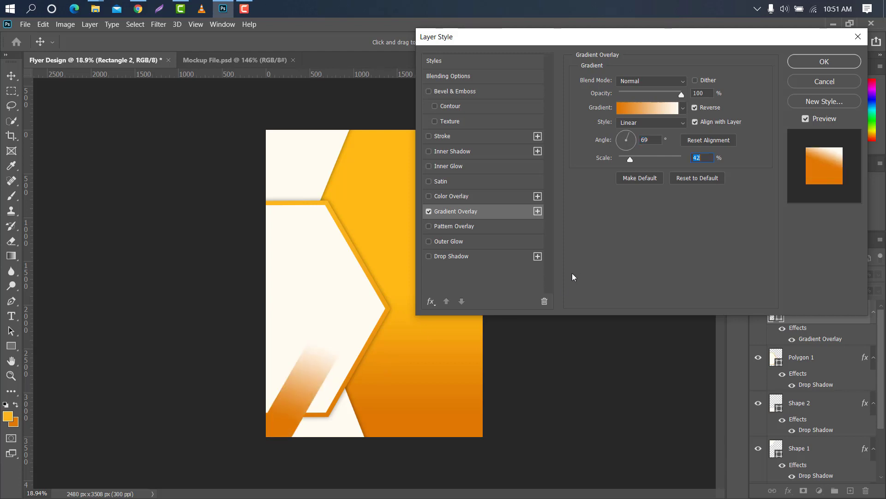
left_click(812, 61)
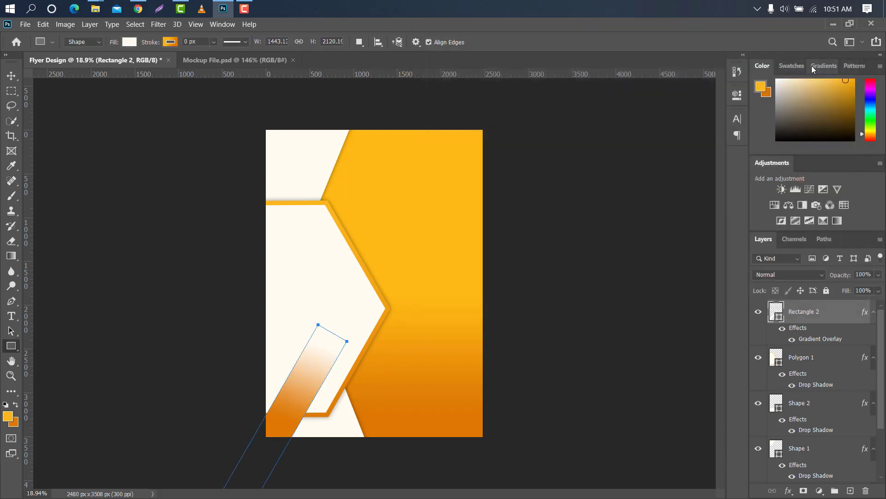
Step: Move the slanted gradient bar slightly up along the hexagon and reduce its layer opacity to 26%
left_click(11, 75)
left_click_drag(317, 386, 323, 344)
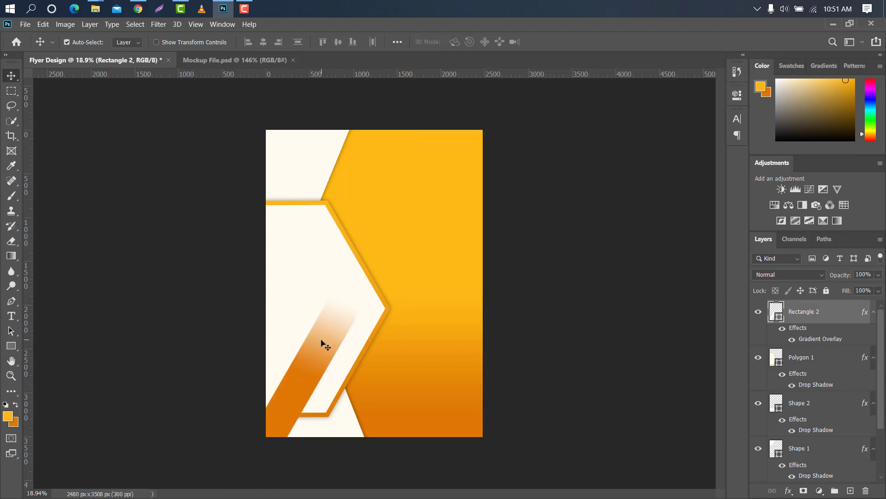
left_click_drag(844, 278, 809, 275)
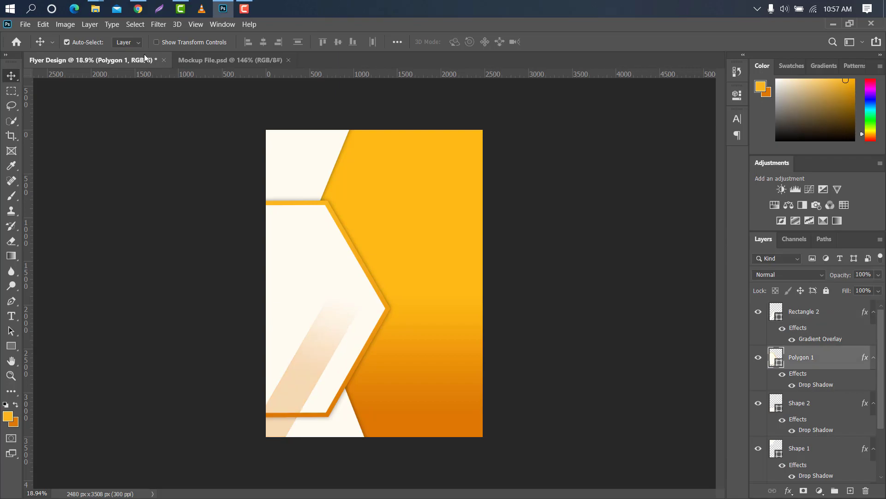
Step: Switch to File Explorer and place hero-poster.fa08b9da.jpg from the Office Employee folder into the flyer above the hexagon layer
mouse_move(95, 8)
left_click(184, 60)
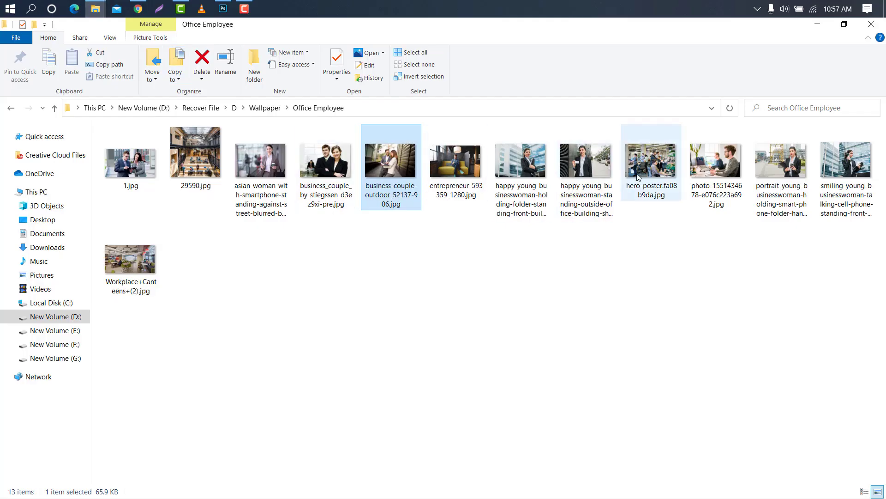
left_click_drag(651, 162, 330, 263)
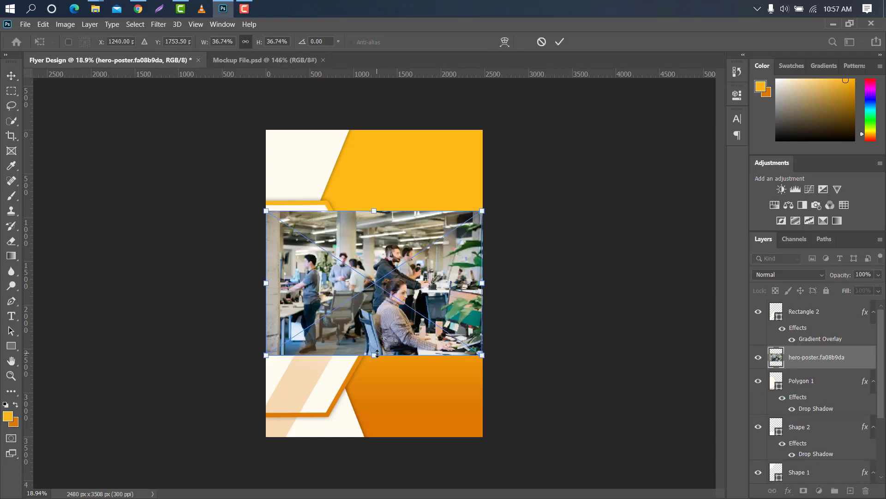
Step: Enlarge the office photo to cover the hexagon's full height and shift it left so the headset workers sit over the hexagon
left_click_drag(377, 353, 370, 411)
left_click_drag(372, 207, 372, 195)
left_click_drag(369, 277, 276, 277)
left_click(560, 41)
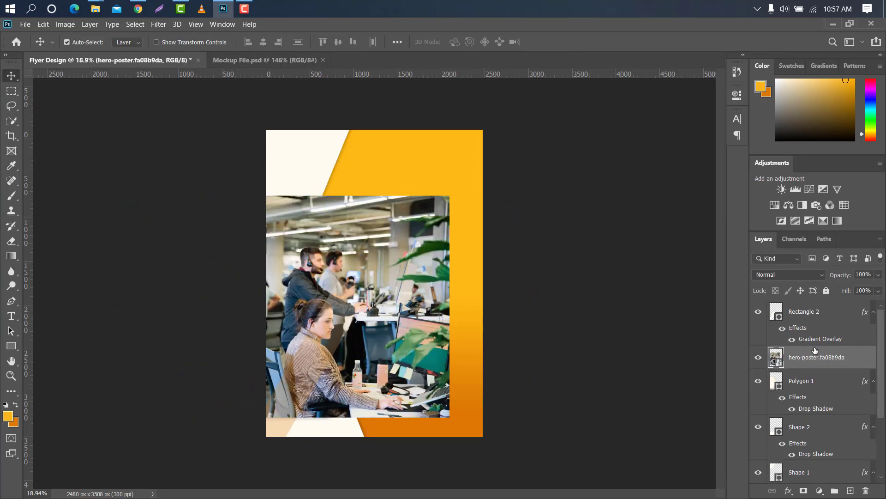
Step: Clip the office photo to the hexagon with a clipping mask and nudge the photo slightly left
right_click(815, 353)
left_click(696, 266)
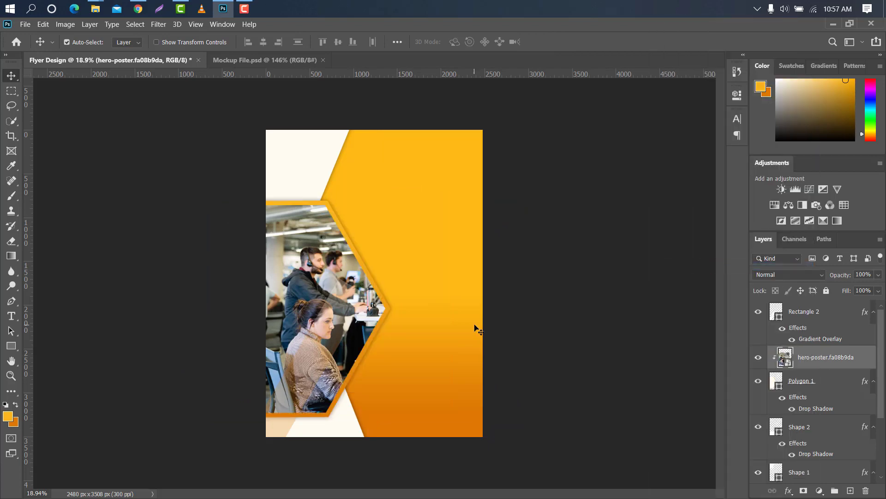
left_click_drag(307, 265, 302, 266)
Step: Rasterize the slanted gradient bar's layer
left_click(845, 313)
right_click(845, 312)
left_click(721, 190)
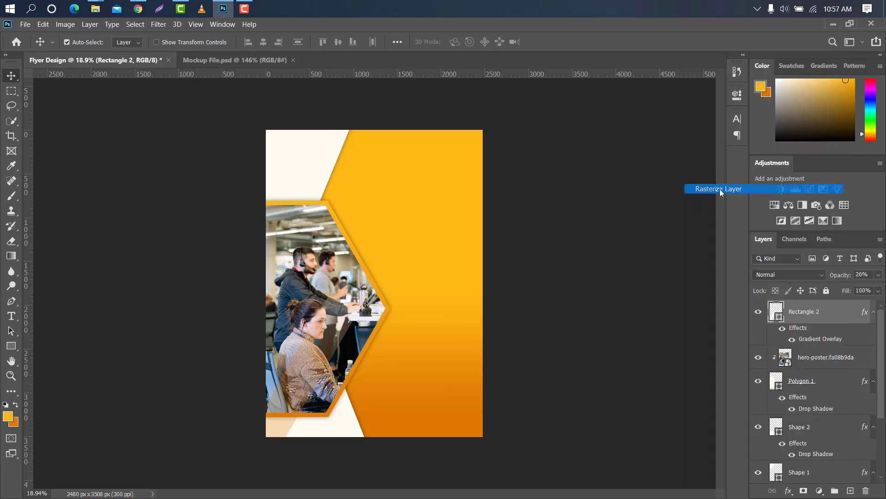
Step: Erase the upper part of the slanted bar over the photo with the Eraser tool at 35% opacity and 125 px size
left_click(11, 241)
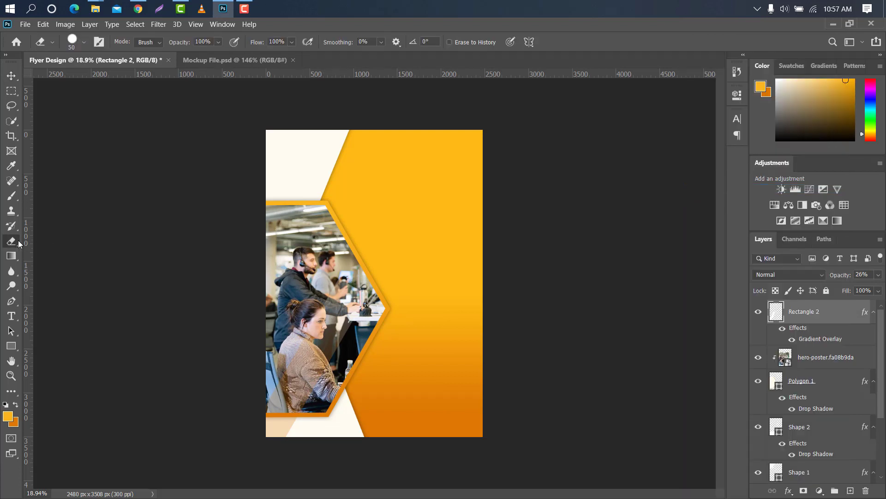
right_click(18, 240)
left_click(61, 241)
left_click_drag(179, 47, 170, 46)
scroll(352, 278, "up", 4)
key("bracketright")
key("bracketright")
key("bracketright")
key("bracketright")
key("bracketright")
key("bracketright")
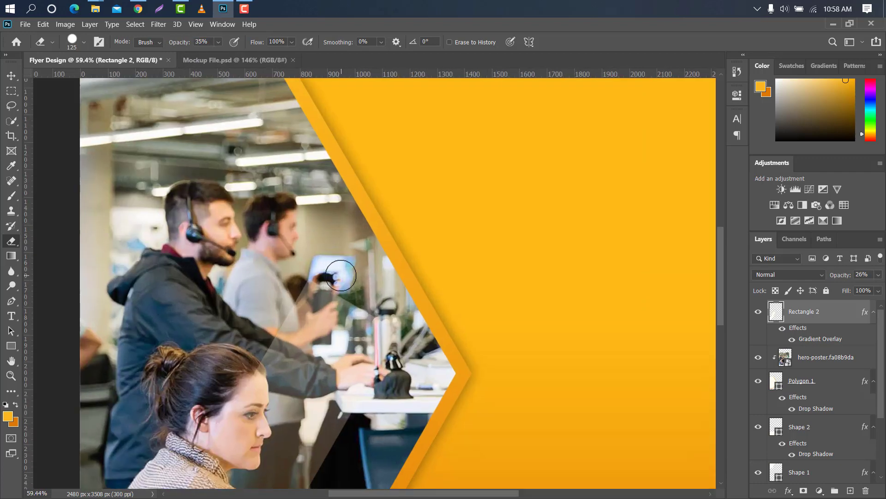
left_click(319, 275)
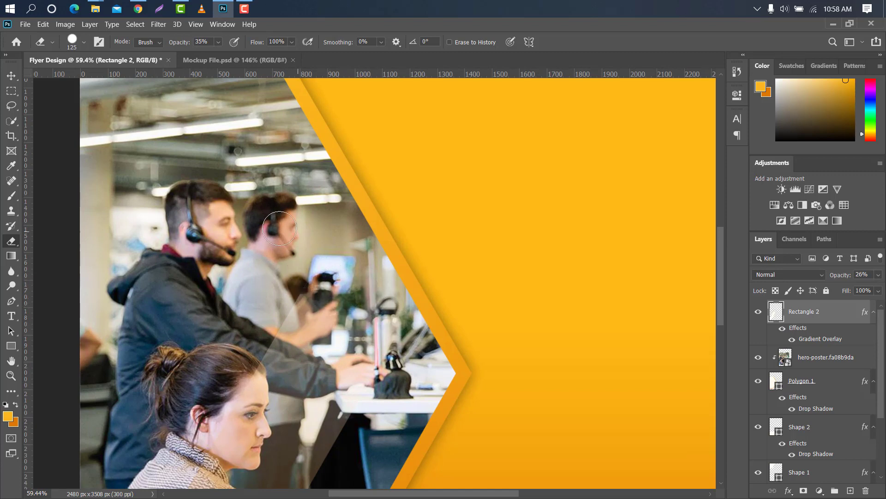
Step: Draw a rectangle about 2140 × 358 px extending past the flyer's right edge, above the hexagon's tip, and fill it with off-white
key("ctrl+0")
left_click(13, 347)
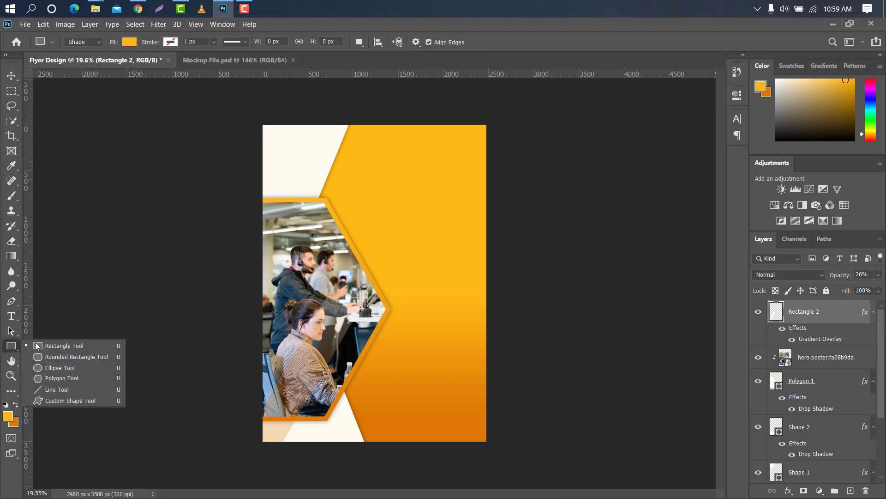
left_click(50, 345)
left_click_drag(474, 226, 560, 218)
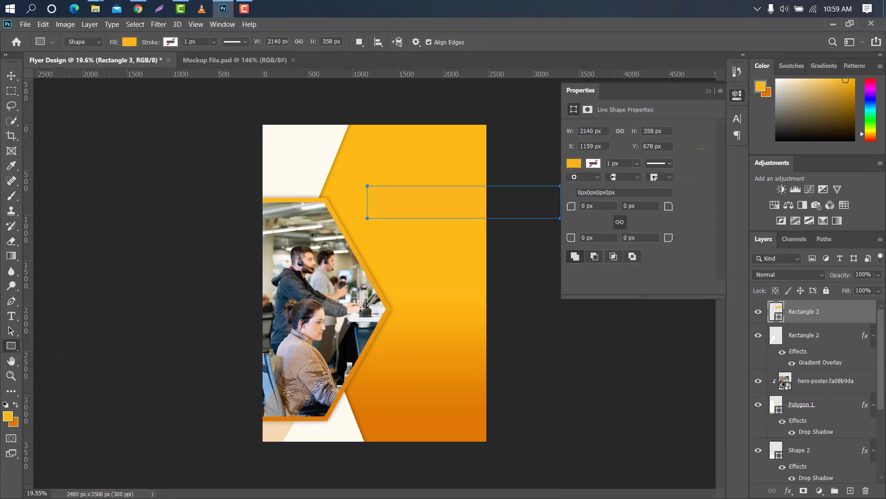
left_click(574, 163)
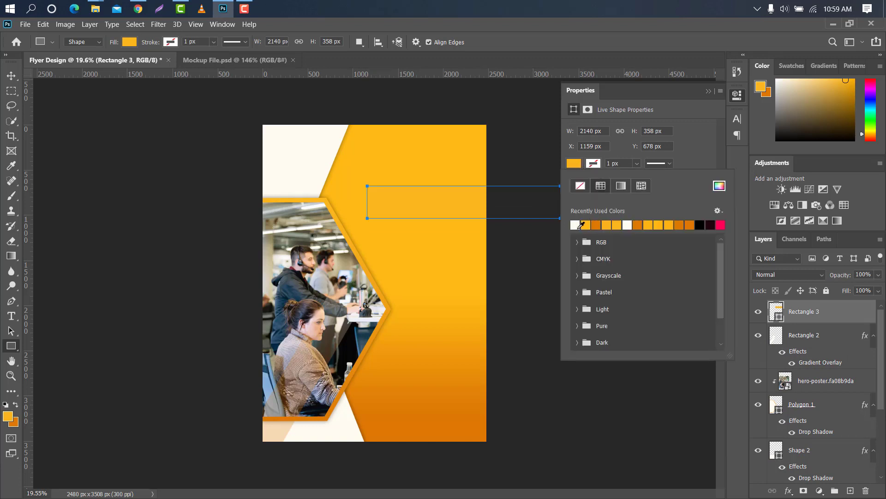
left_click(575, 225)
left_click(700, 91)
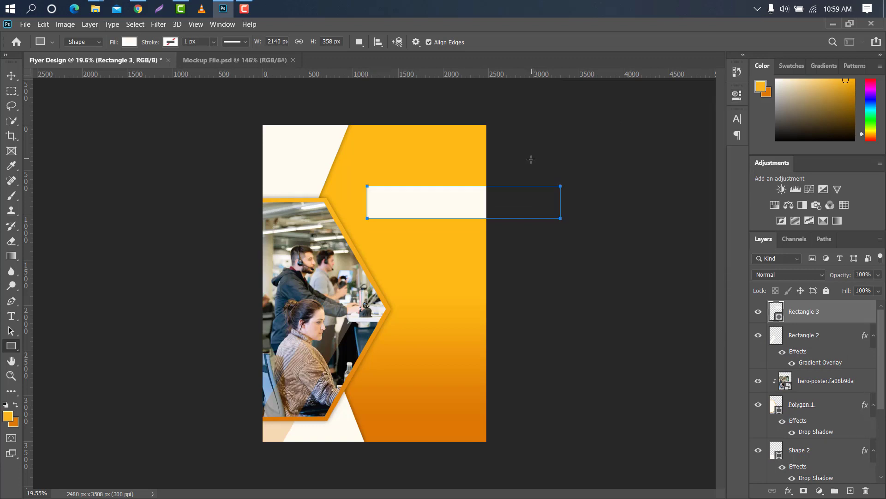
Step: Give the new rectangle a gradient overlay and change its orange stop to the background's yellow, #ffba14
double_click(849, 316)
left_click(488, 213)
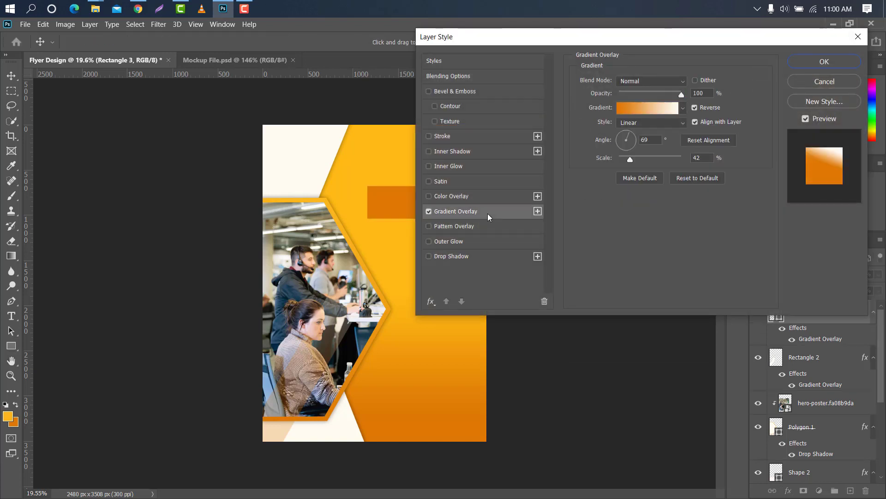
left_click(645, 110)
left_click(860, 271)
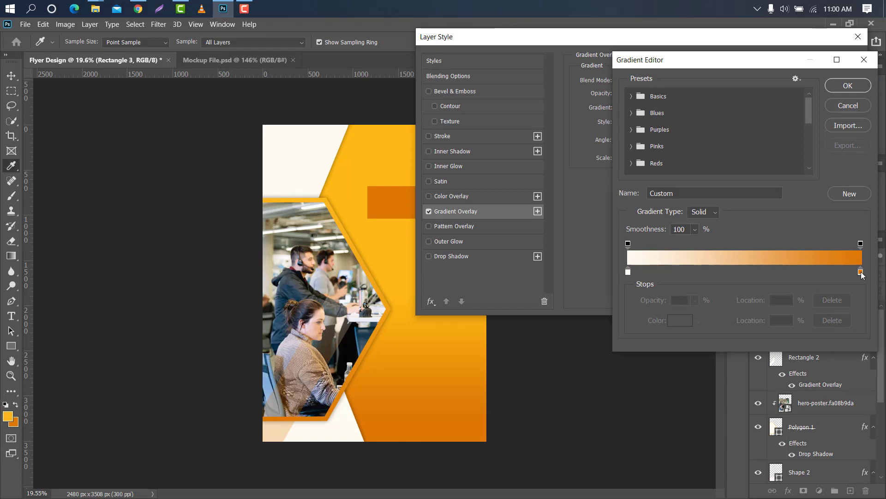
left_click(680, 320)
left_click(401, 146)
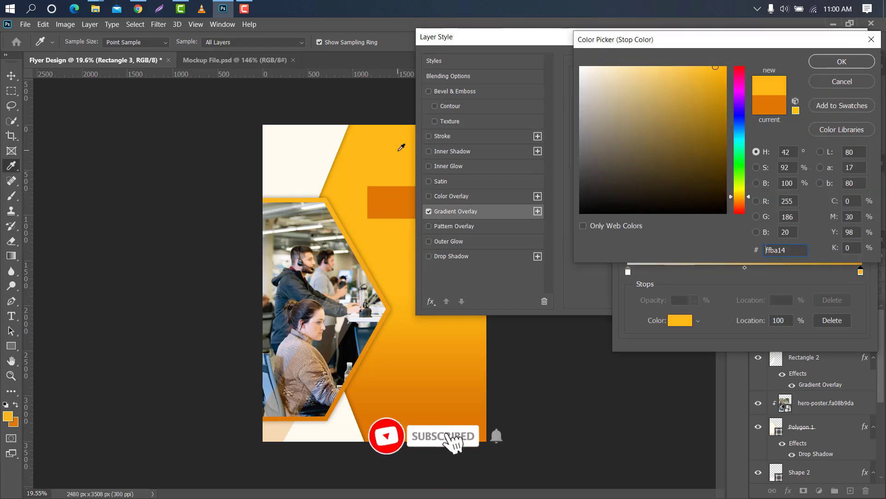
left_click(824, 66)
left_click(838, 86)
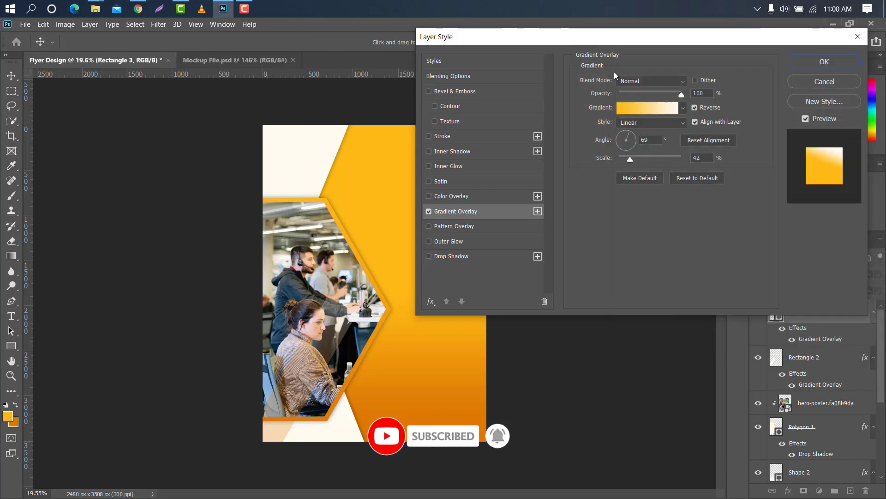
Step: Set the rectangle's gradient overlay to a 180° angle and 78% scale, and shift the gradient left within the bar
left_click_drag(601, 40, 715, 101)
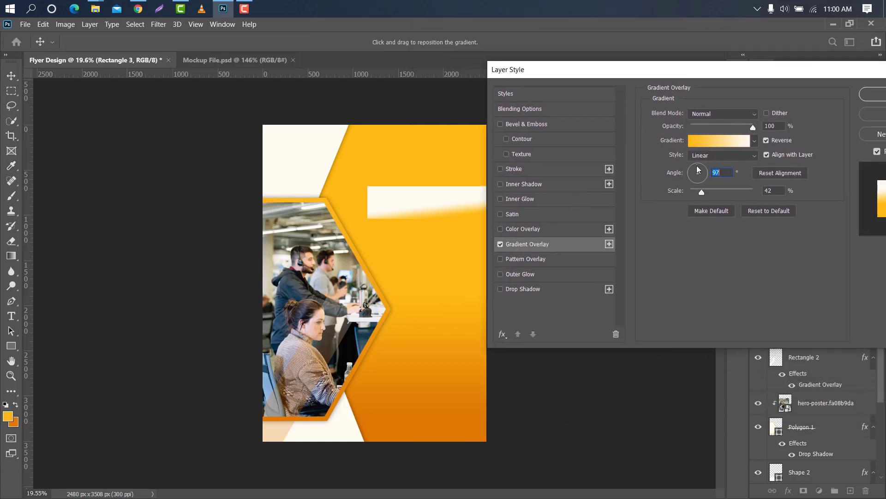
type("180")
left_click_drag(699, 73, 733, 154)
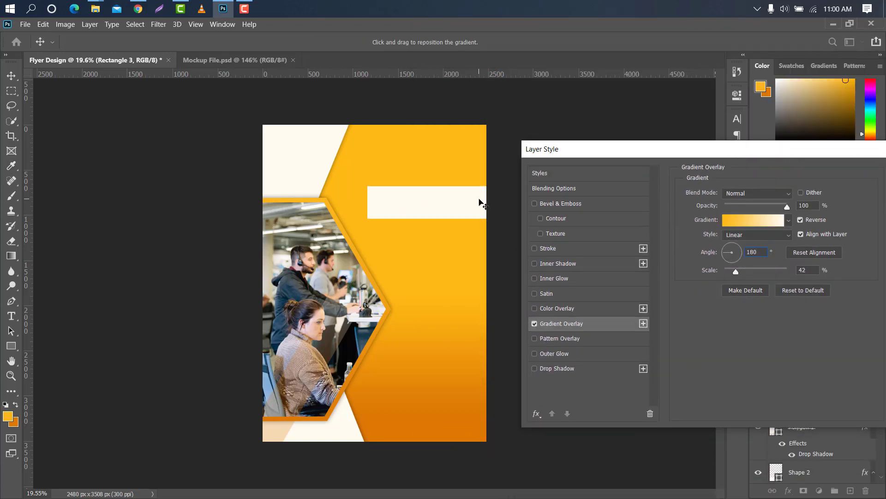
left_click_drag(479, 199, 439, 199)
left_click_drag(569, 148, 409, 144)
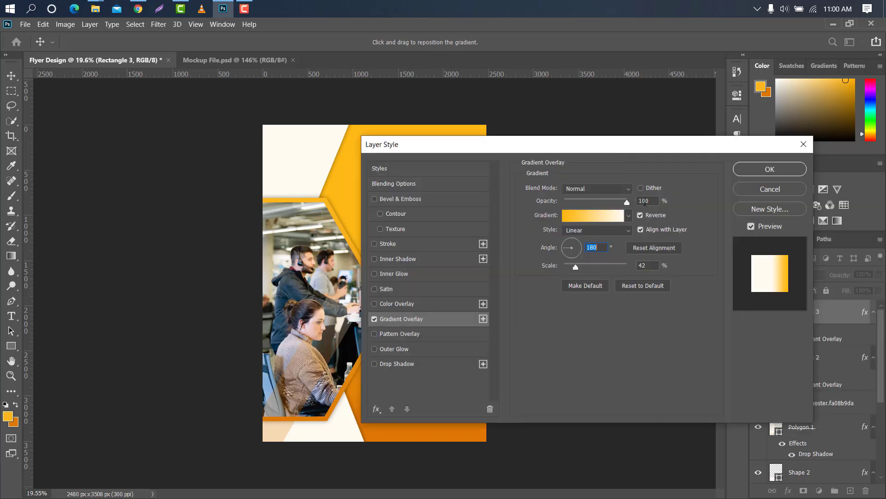
left_click_drag(580, 267, 589, 266)
left_click_drag(589, 147, 648, 110)
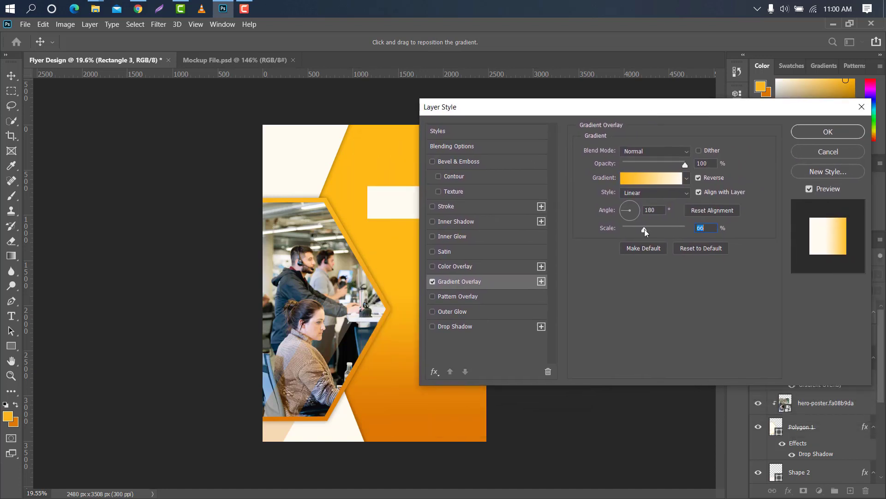
left_click(828, 132)
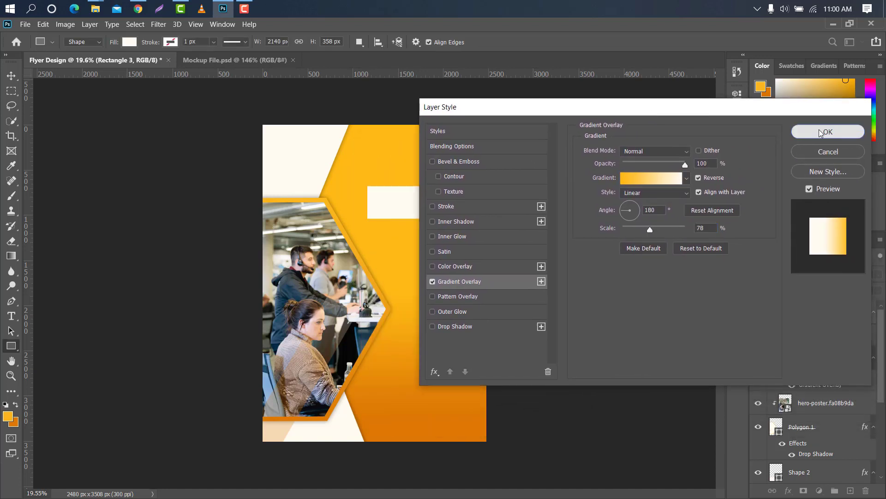
Step: Move the gradient bar left over the hexagon's upper edge and reduce its layer opacity to 79%
key("ctrl+t")
left_click_drag(431, 203, 381, 200)
left_click(554, 41)
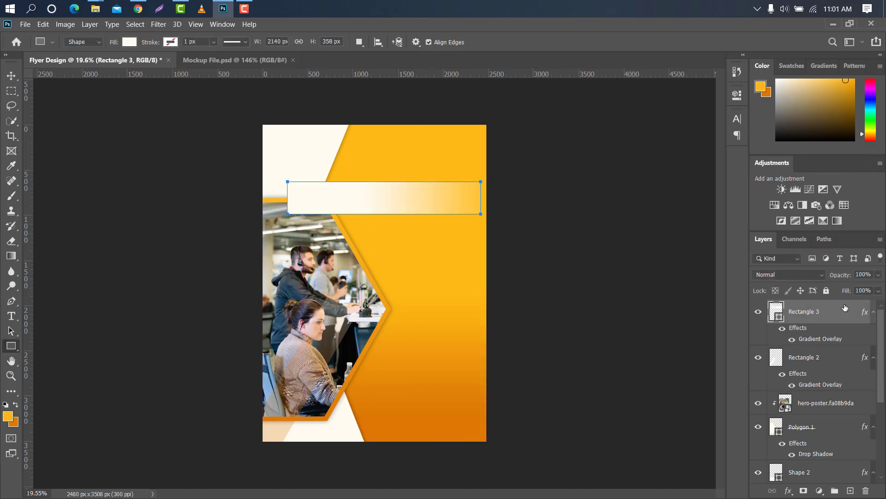
left_click_drag(846, 277, 835, 279)
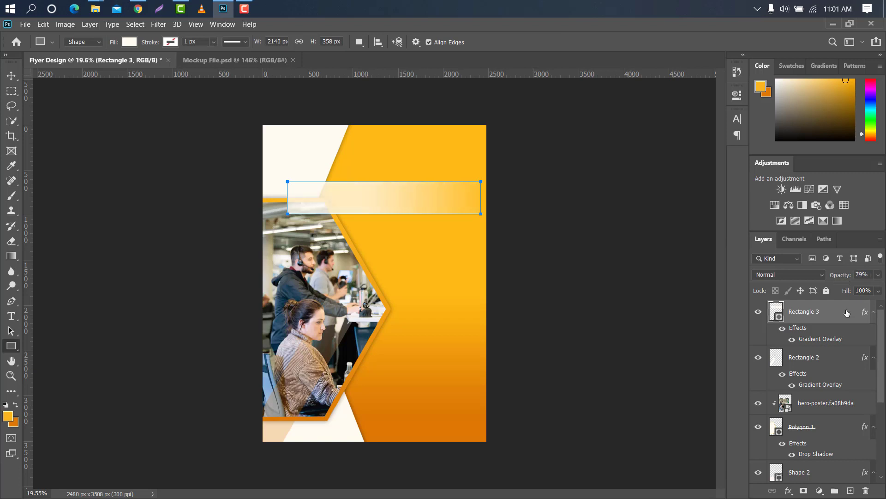
Step: Duplicate the gradient bar, place the copy directly above the original and squash its height to about 100 px
left_click_drag(848, 312, 851, 491)
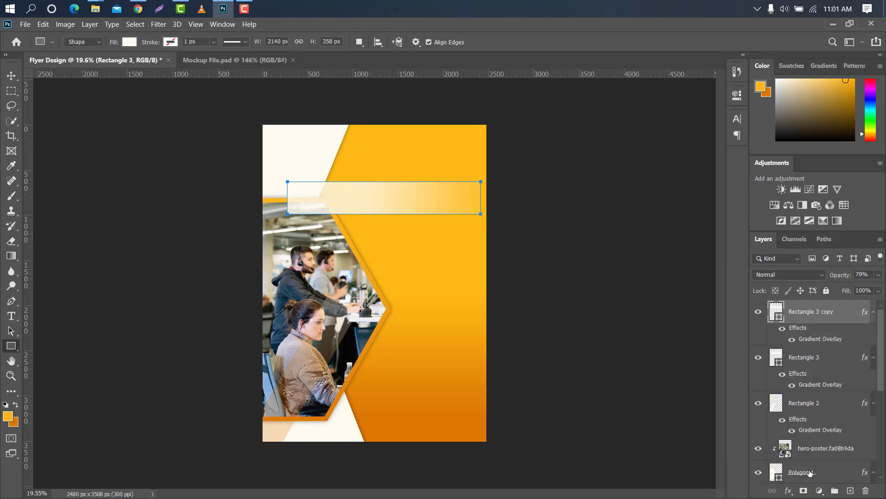
key("ctrl+t")
left_click_drag(404, 203, 403, 164)
scroll(404, 165, "up", 5)
scroll(383, 127, "up", 3)
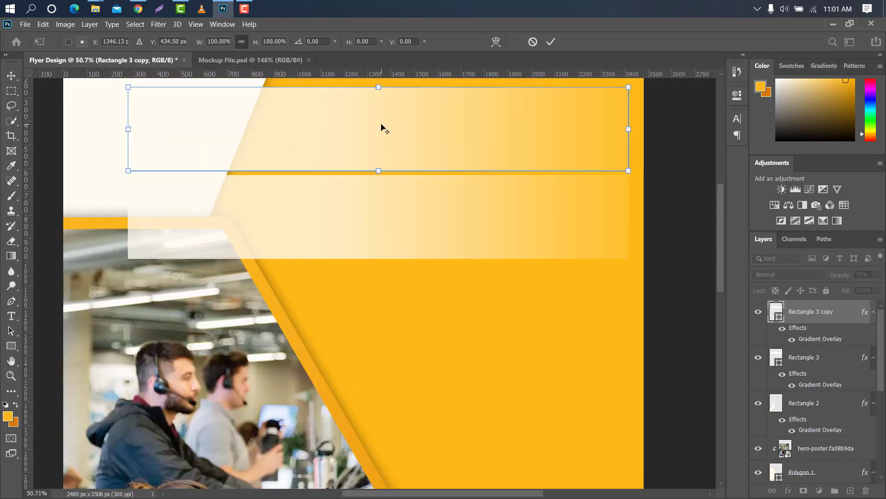
left_click_drag(424, 123, 424, 127)
left_click_drag(378, 91, 378, 151)
left_click(550, 39)
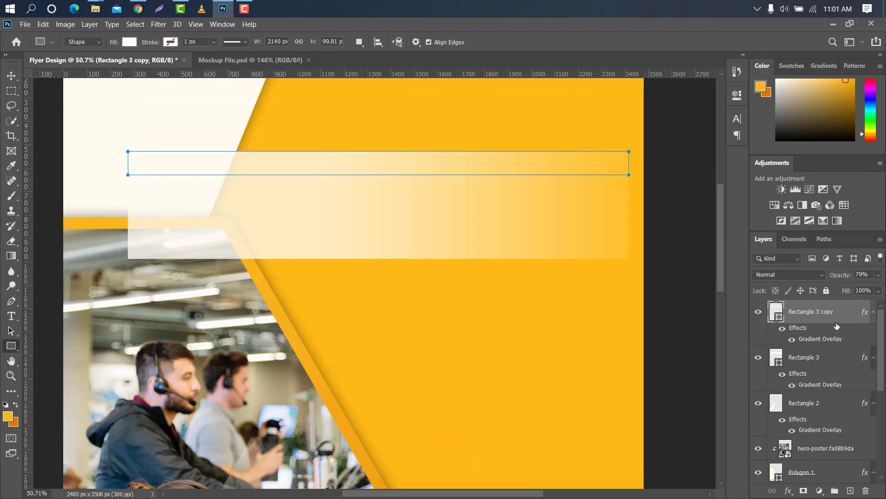
Step: Duplicate the thin bar and place the copy flush above it
left_click_drag(842, 313, 852, 490)
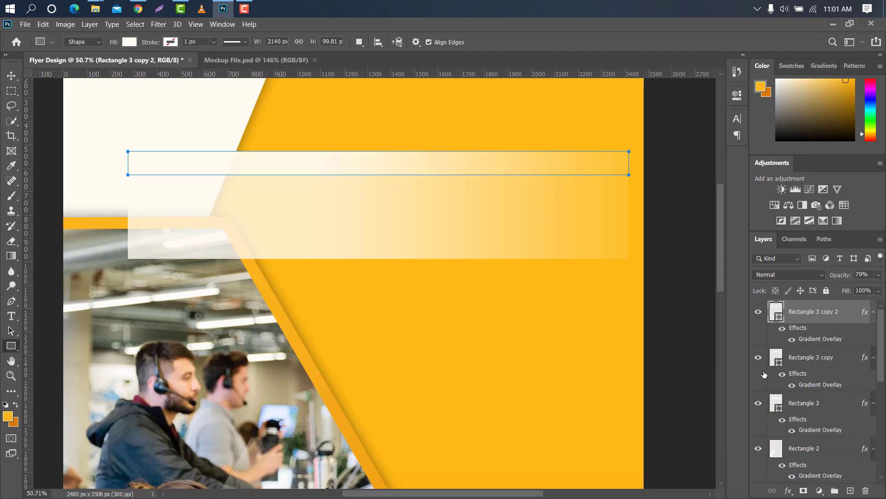
key("ctrl+t")
left_click_drag(447, 170, 448, 145)
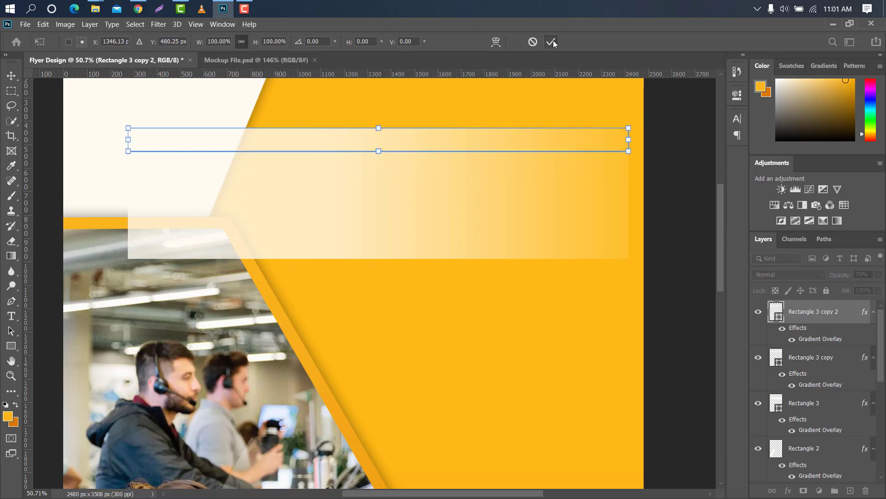
left_click(552, 42)
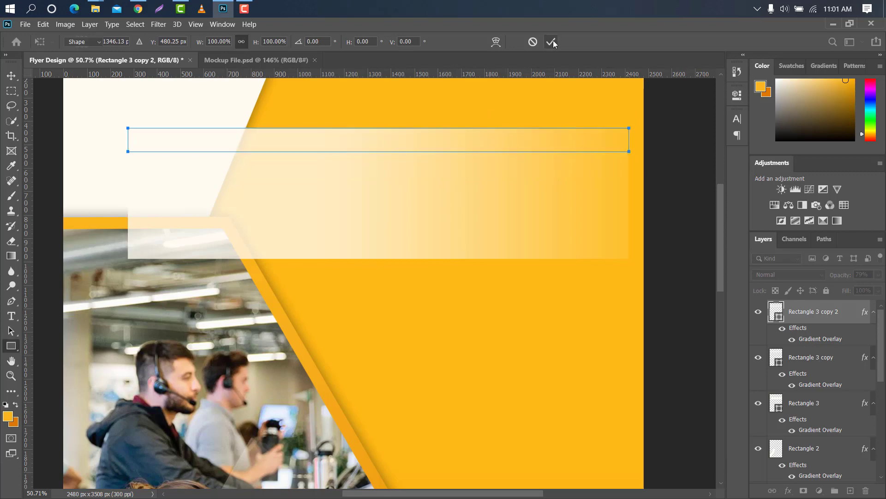
Step: Rotate all three bars together to 116.62° and place them as diagonal stripes running off the flyer's upper edge, right of the off-white shape
left_click(831, 358, "shift")
left_click(829, 407, "shift")
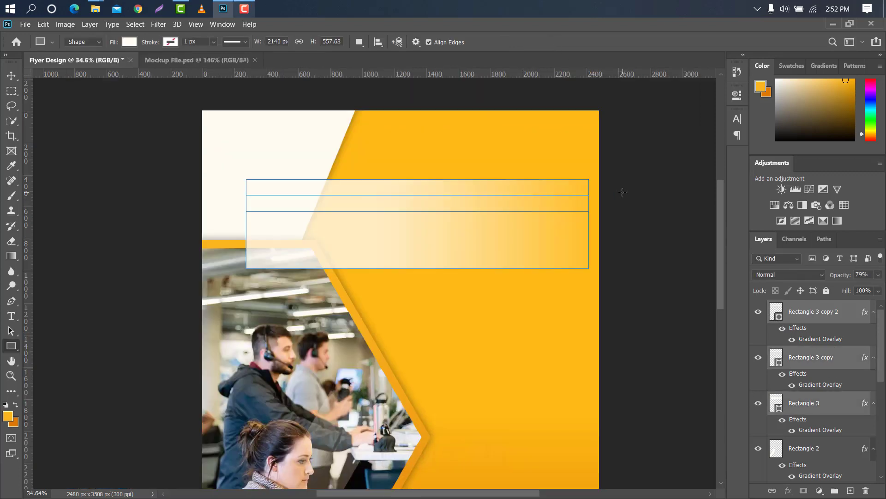
key("ctrl+t")
left_click_drag(614, 187, 564, 250)
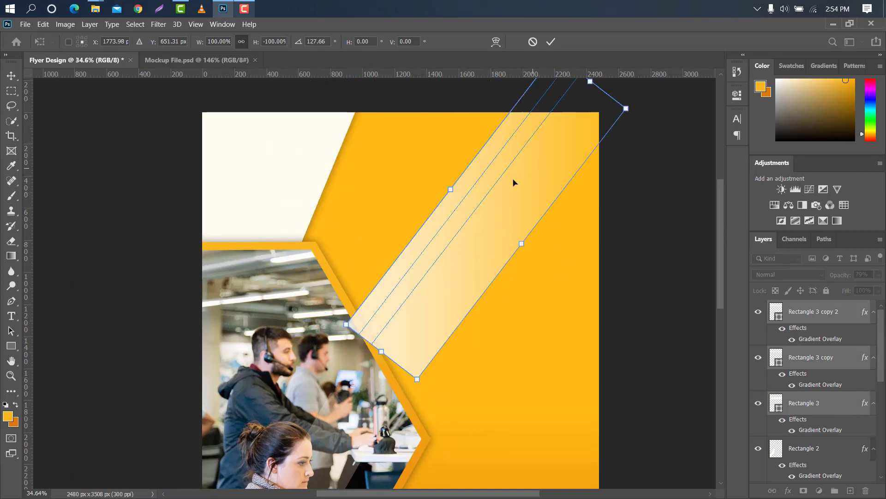
left_click_drag(492, 213, 522, 121)
left_click_drag(584, 145, 585, 131)
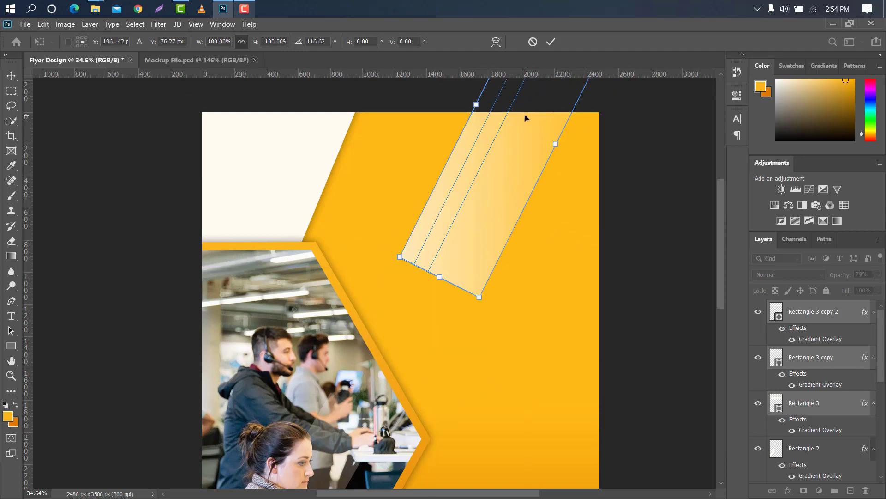
scroll(525, 118, "down", 2)
left_click_drag(455, 135, 454, 156)
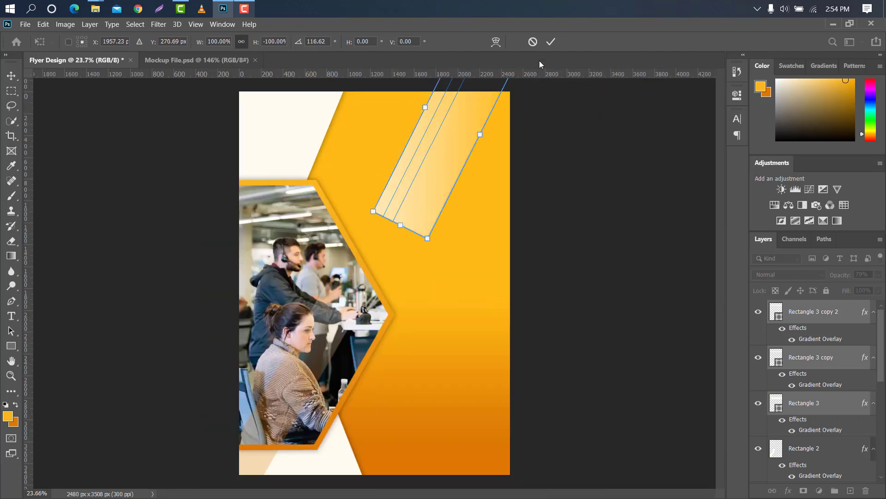
left_click(549, 42)
left_click(427, 207)
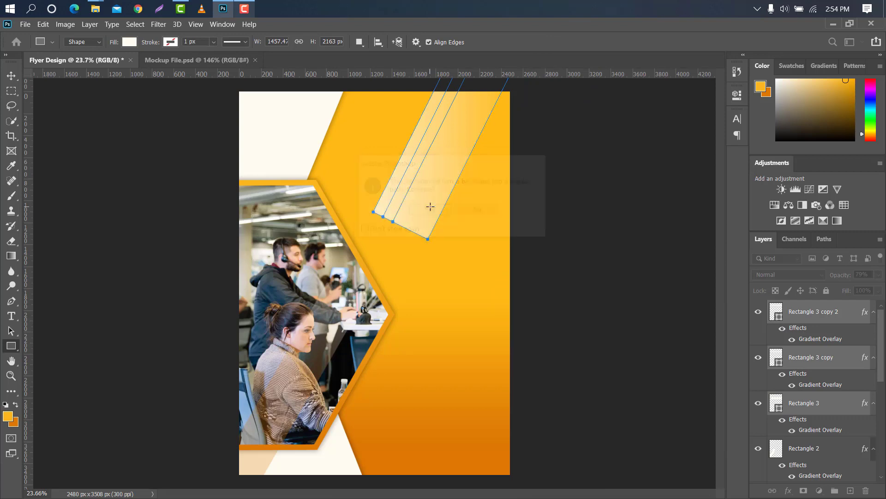
Step: Set the gradient overlay angle of the outermost thin stripe, Rectangle 3 copy 2, to 14°
double_click(849, 312)
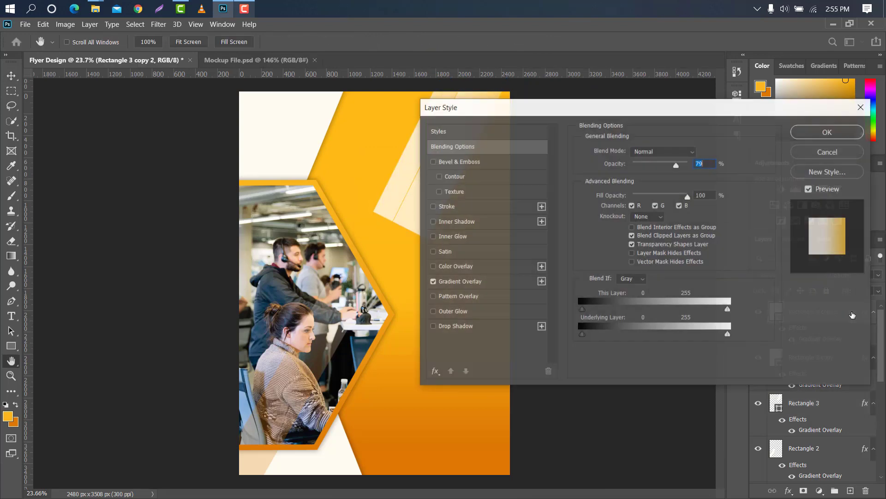
left_click(498, 282)
left_click_drag(604, 109, 673, 100)
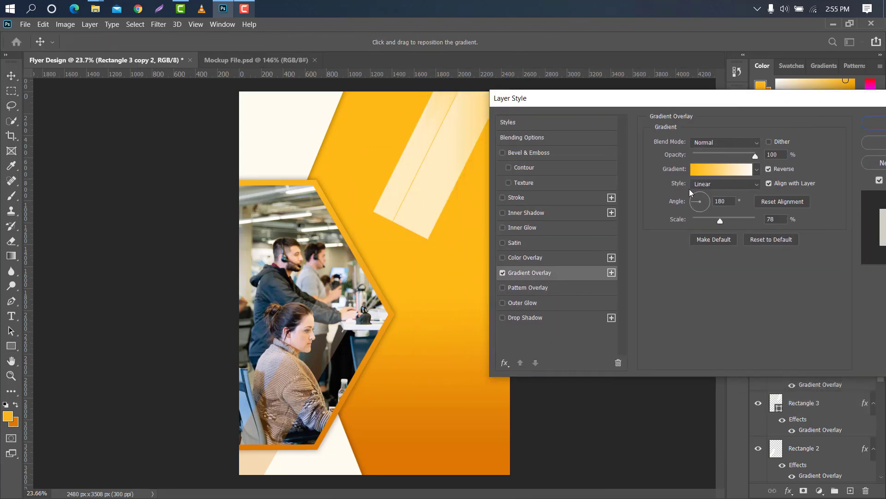
mouse_move(693, 200)
left_mouse_down()
mouse_move(696, 209)
mouse_move(710, 199)
left_mouse_up()
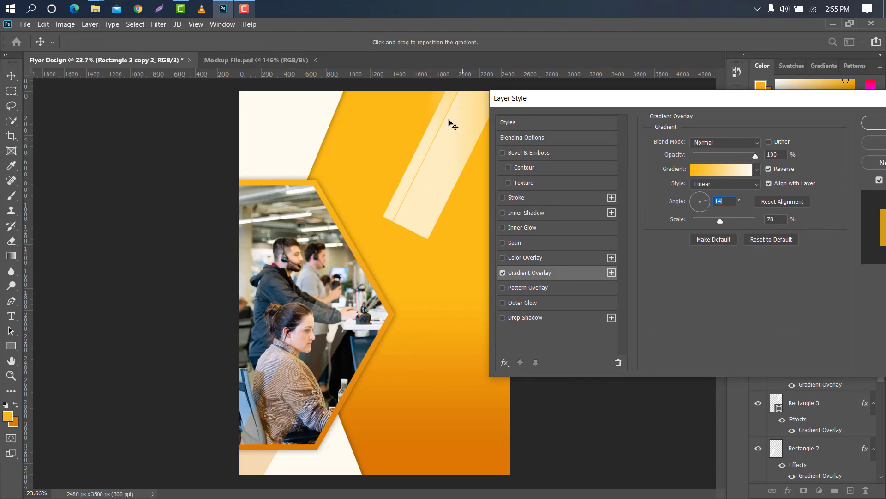
left_click(875, 123)
Step: Set the gradient overlay angle of the middle thin stripe, Rectangle 3 copy, to 59°
left_click(448, 114)
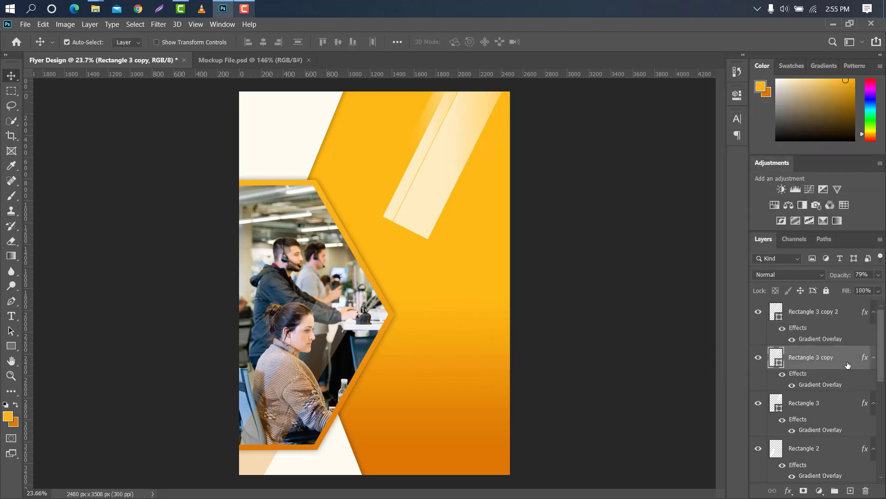
double_click(850, 365)
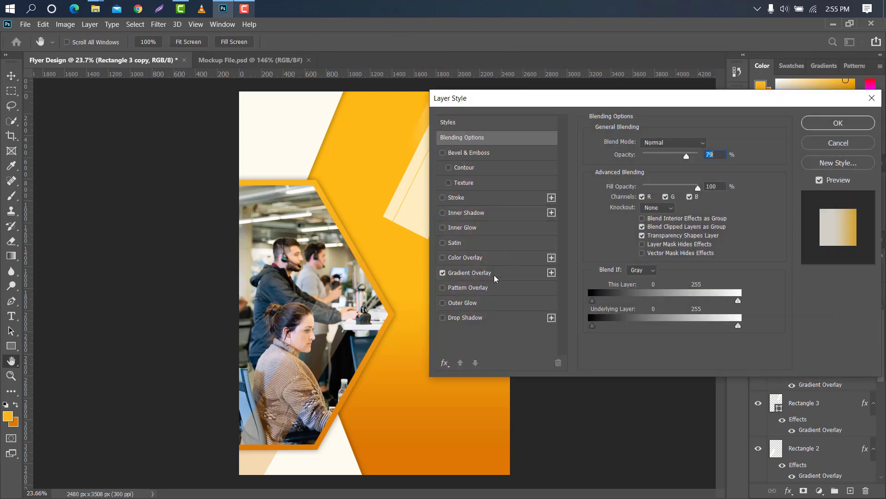
left_click(495, 275)
left_click_drag(525, 102, 582, 113)
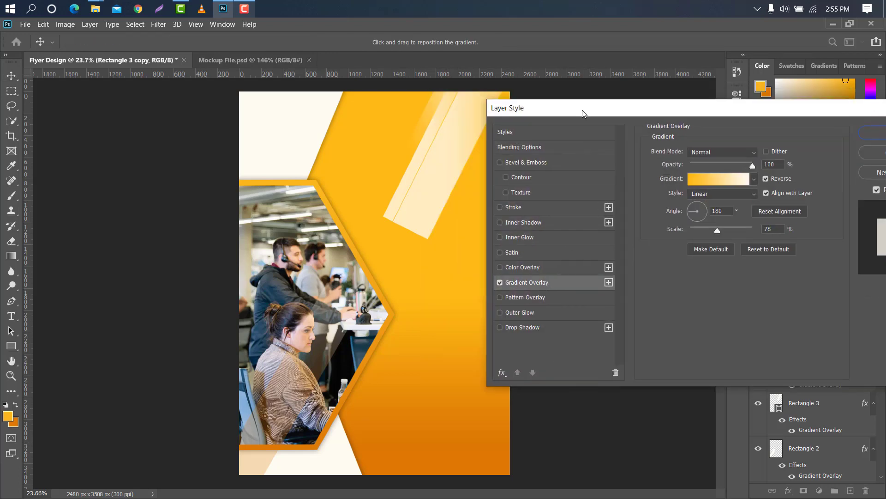
left_click(703, 201)
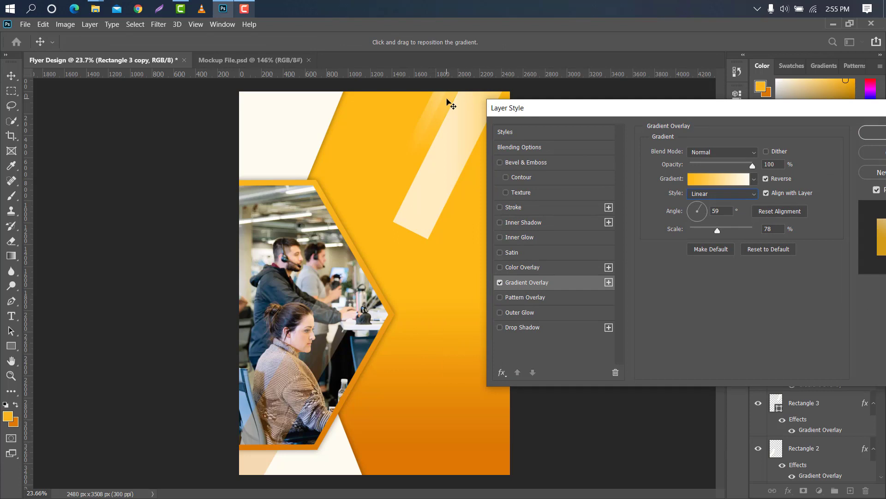
left_click(872, 132)
Step: Set the gradient overlay angle of the wide stripe, Rectangle 3, to 46°
left_click(454, 175)
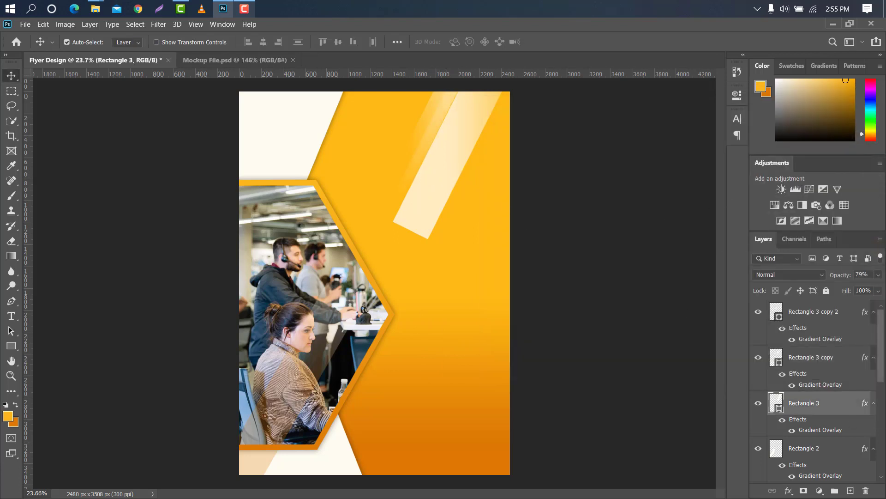
double_click(843, 399)
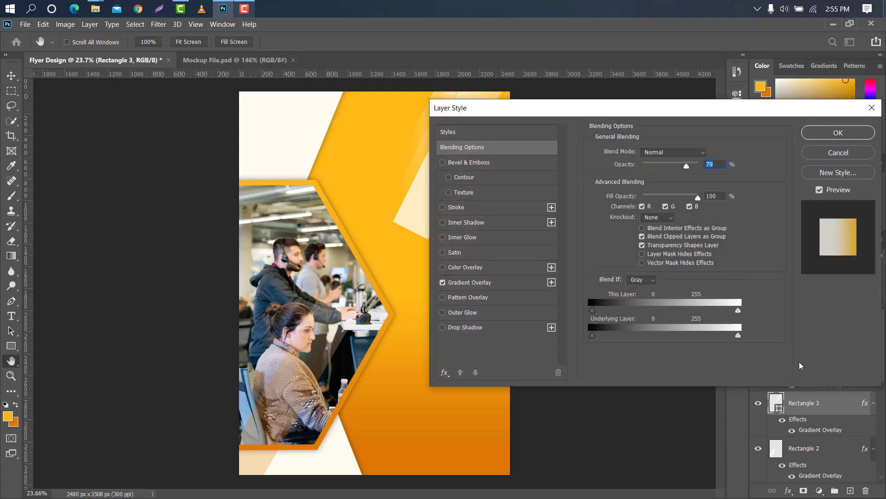
left_click(522, 283)
left_click_drag(561, 112, 602, 189)
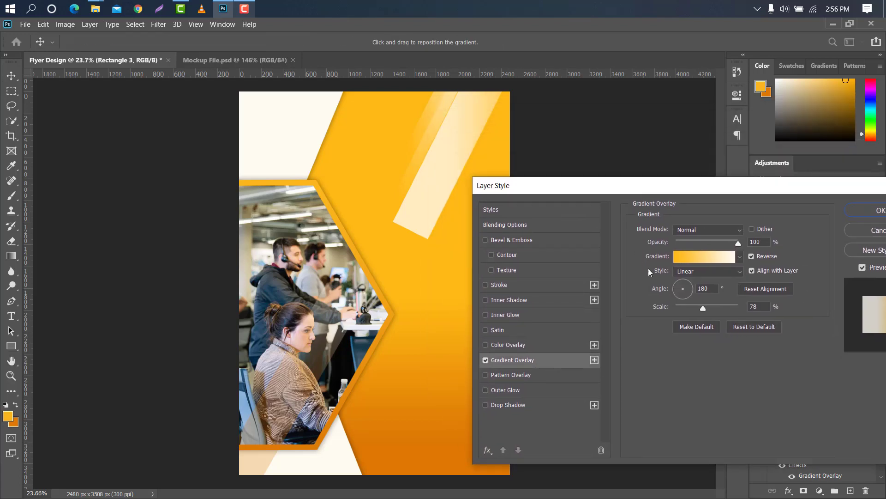
left_click(689, 284)
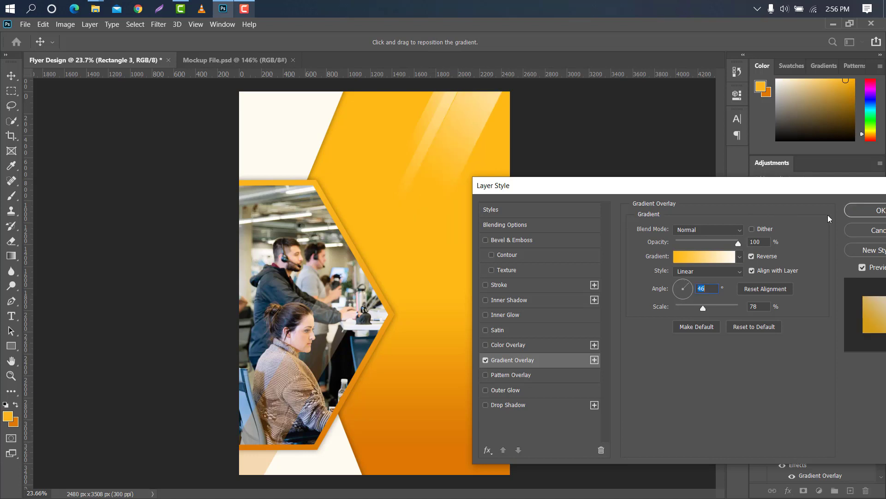
left_click_drag(738, 185, 667, 181)
left_click(811, 208)
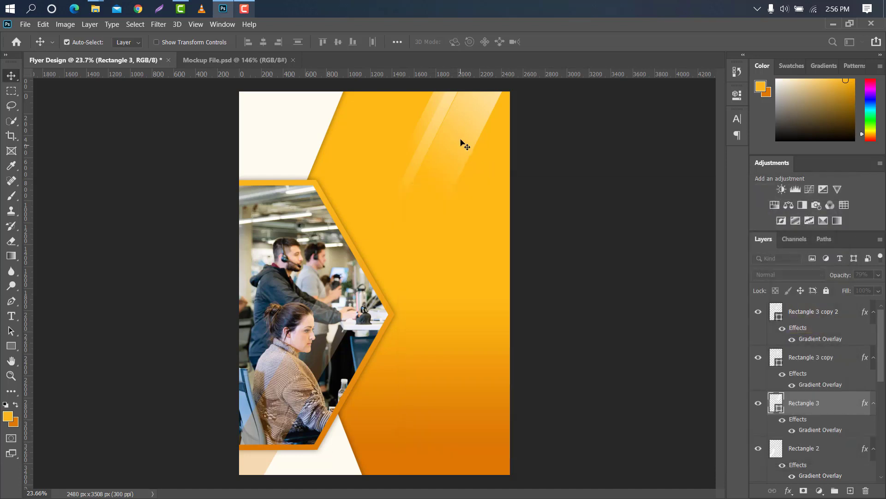
Step: Place three horizontal guides across the hexagon's upper half and four vertical guides between the hexagon's tip and the flyer's right edge
left_click_drag(198, 75, 241, 230)
left_click_drag(399, 75, 413, 259)
left_click_drag(29, 312, 373, 306)
left_click_drag(25, 281, 405, 316)
left_click_drag(402, 75, 392, 208)
left_click_drag(27, 224, 480, 277)
left_click_drag(27, 246, 492, 283)
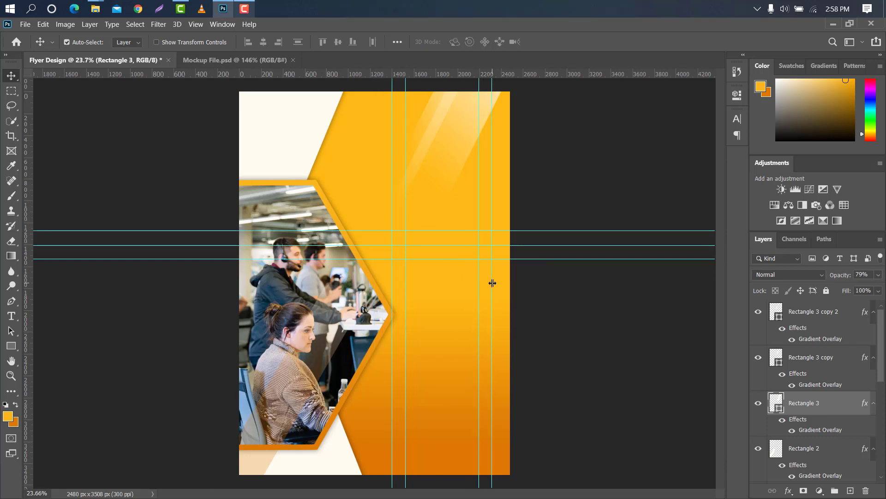
Step: On a new topmost layer, draw a notched arrow banner about 912 by 258 px along the guides with the Pen tool
left_click(11, 300)
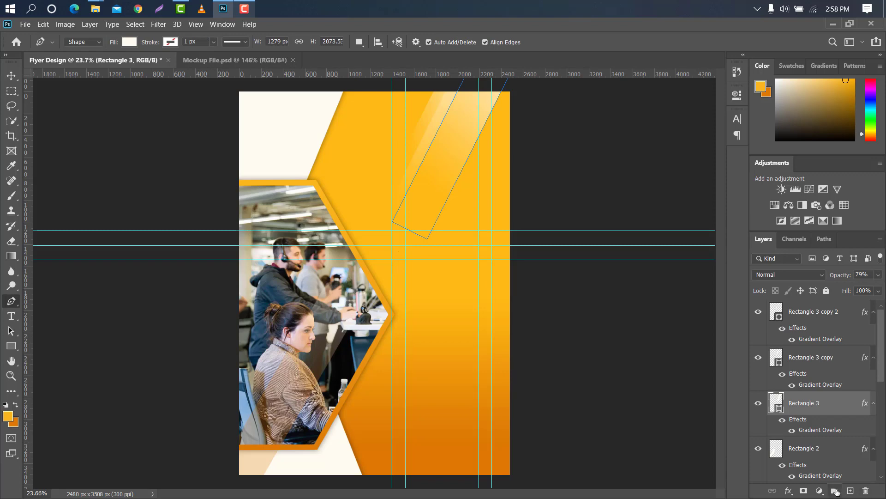
left_click(848, 492)
scroll(397, 234, "up", 4)
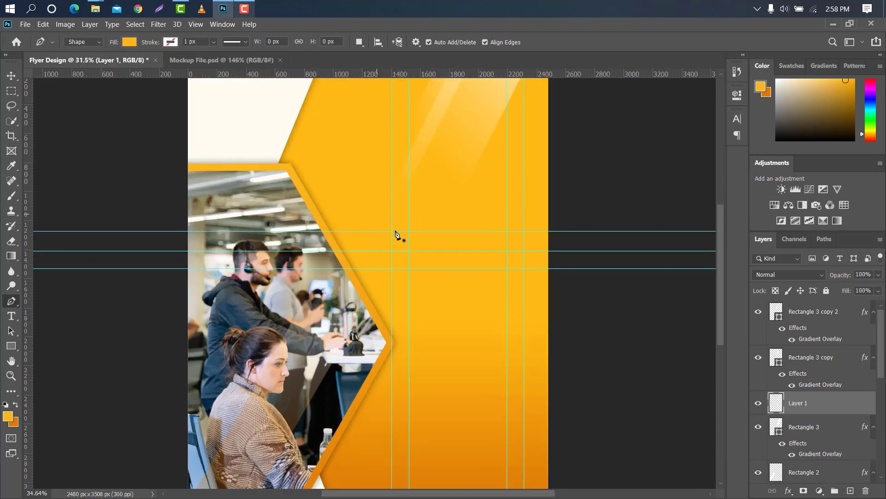
key("ctrl+shift+bracketright")
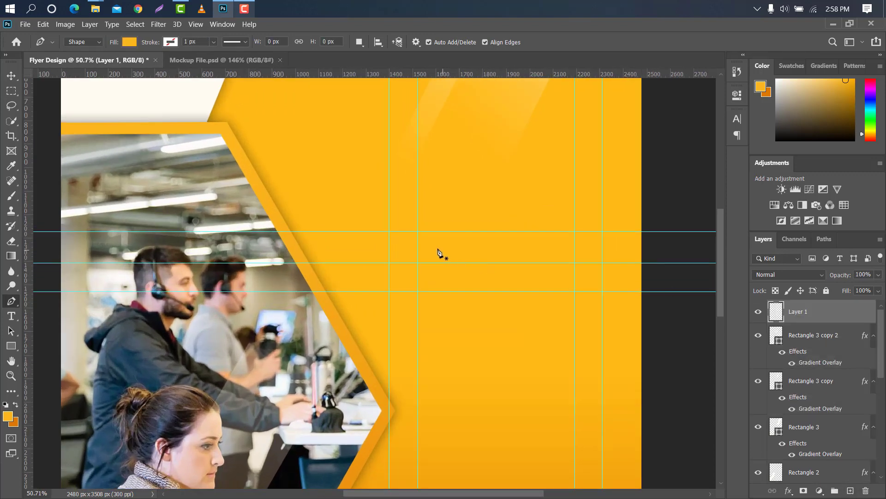
left_click(390, 234)
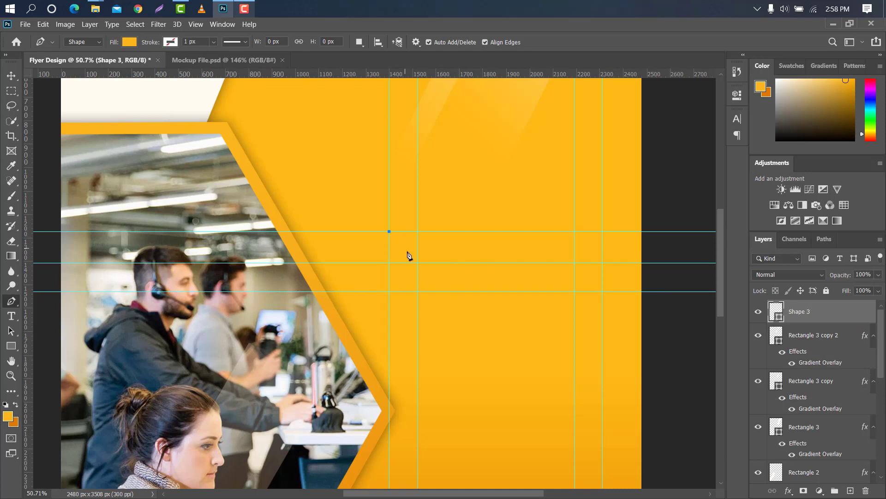
left_click(418, 263)
left_click(575, 292)
left_click(389, 232)
Step: Set the arrow banner's fill color to ffffff
double_click(779, 317)
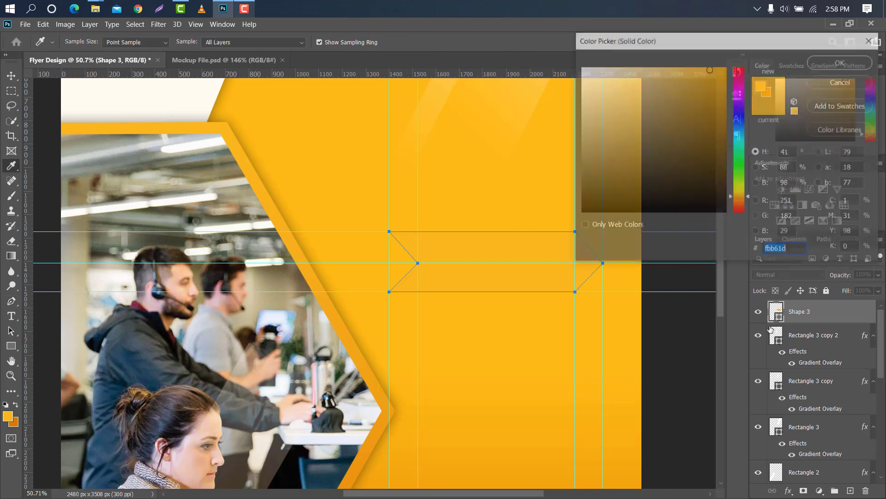
type("ffffff")
left_click(855, 65)
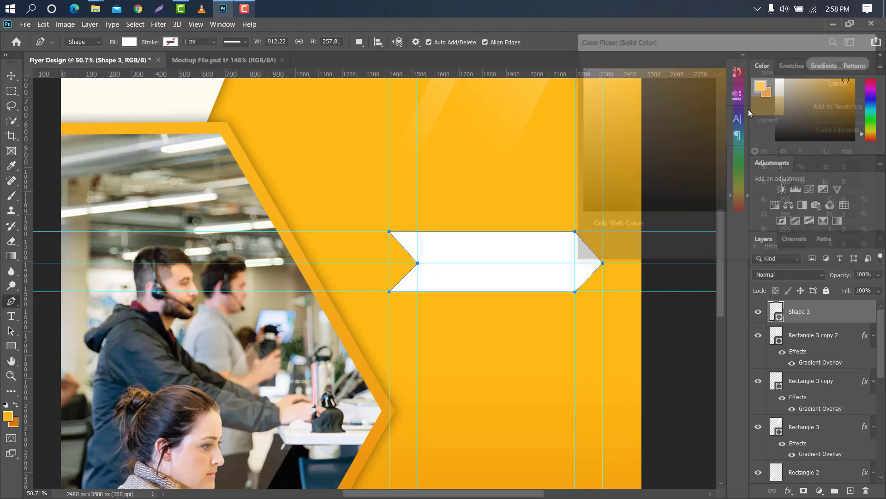
Step: Move the two rightmost vertical guides left into the arrow's body to mark a chevron cut
key("v")
left_click_drag(575, 249, 528, 249)
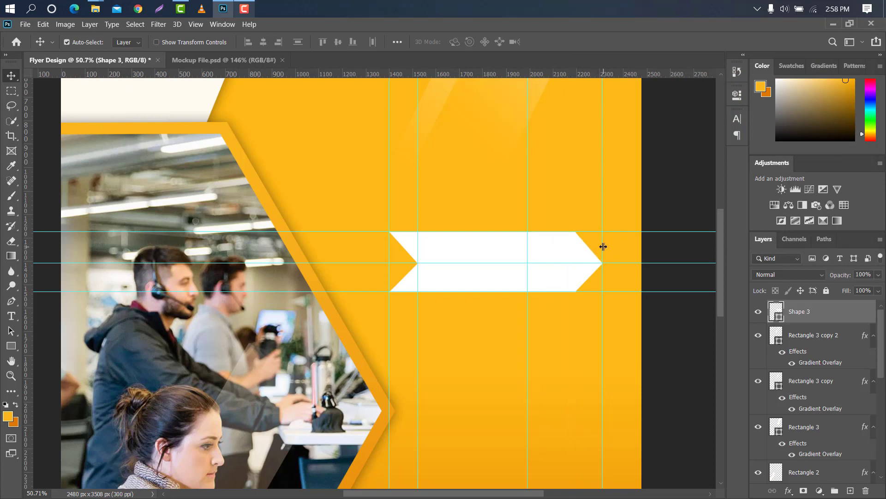
left_click_drag(603, 247, 549, 250)
Step: Draw a slim right-pointing chevron about 173 by 277 px across the arrow at the moved guides with the Pen tool
left_click(11, 301)
scroll(521, 227, "up", 5)
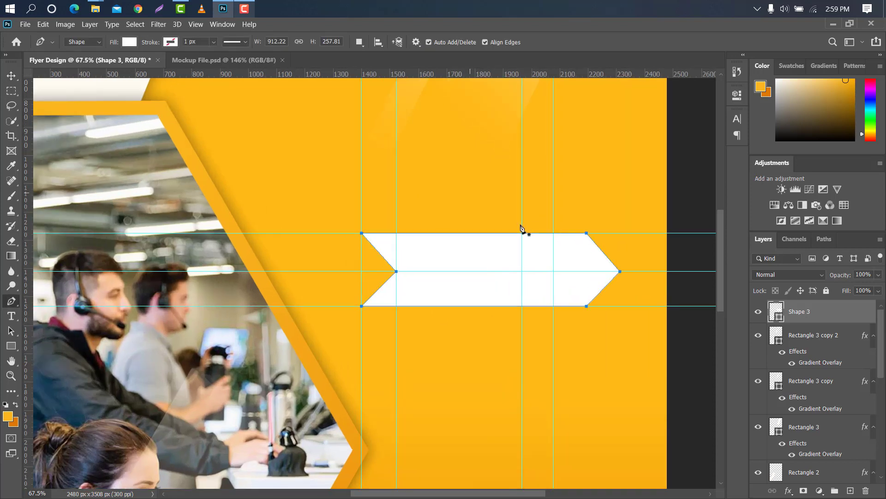
left_click(516, 229)
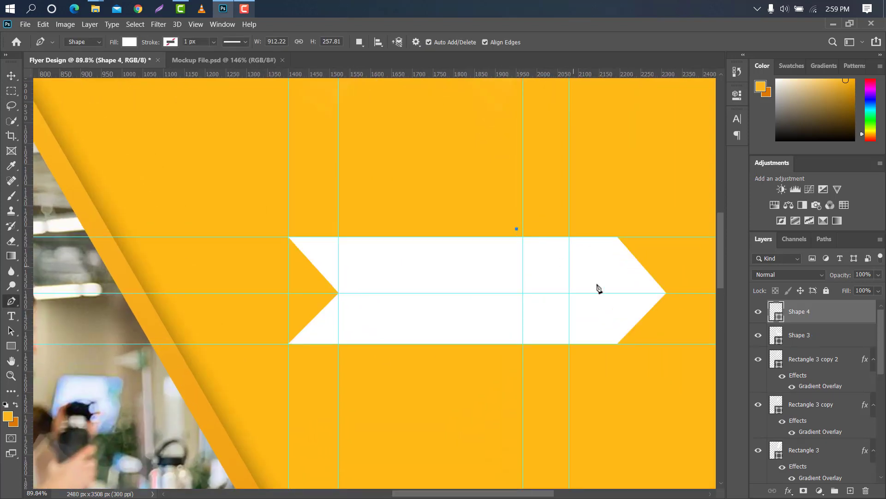
left_click(569, 293)
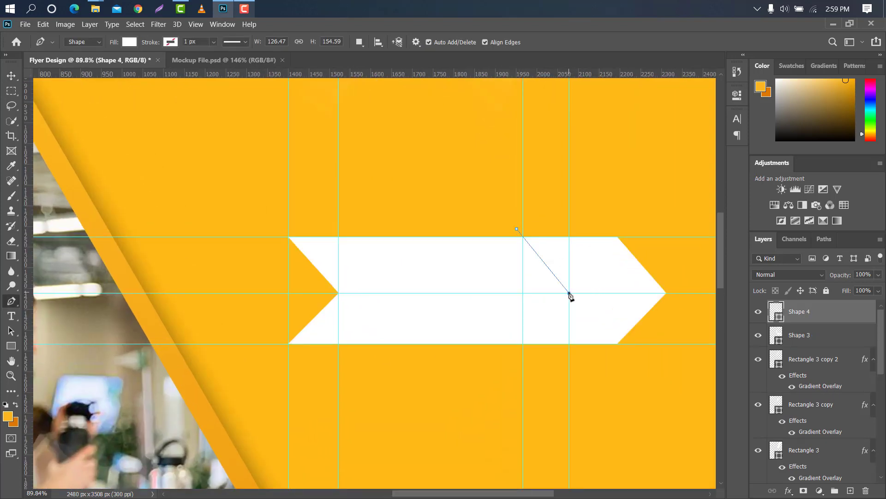
left_click(522, 344)
left_click(500, 344)
left_click(546, 293)
left_click(497, 230)
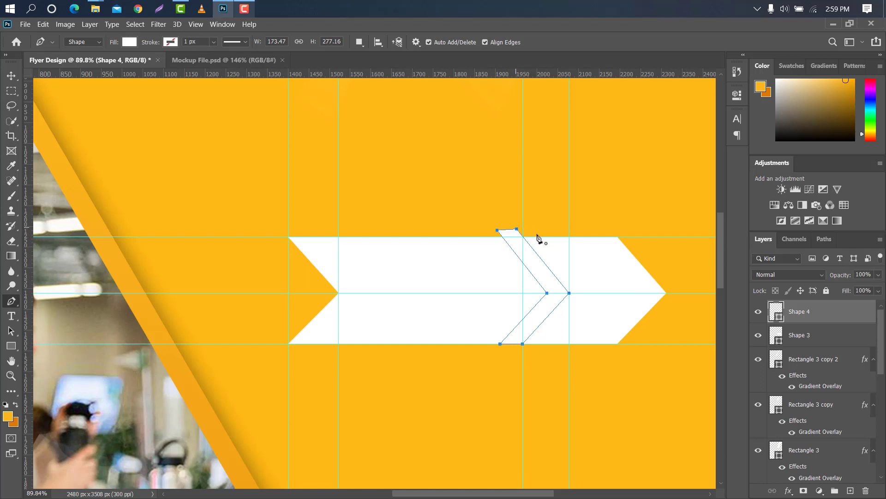
Step: Rasterize the arrow layer Shape 3, cut the chevron's outline out of it, and delete the chevron layer Shape 4
left_click(777, 312, "ctrl")
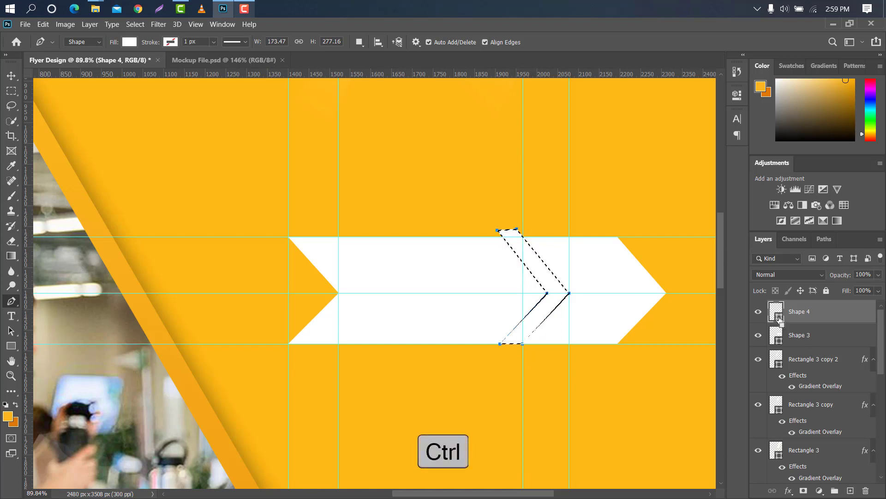
left_click(820, 340)
right_click(820, 339)
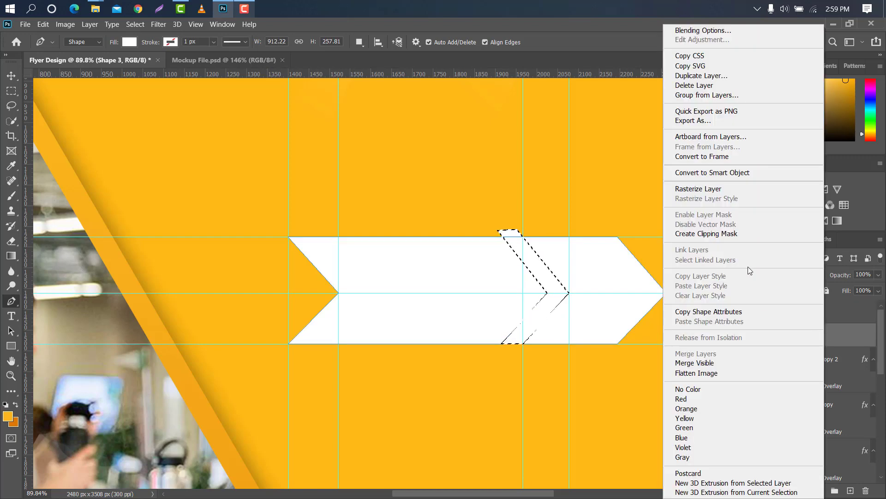
left_click(698, 189)
key("Delete")
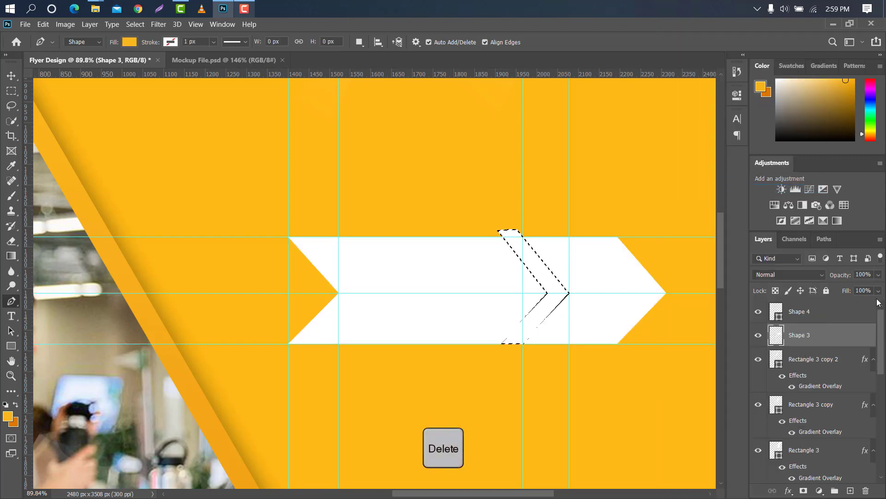
left_click_drag(812, 311, 866, 490)
key("ctrl+d")
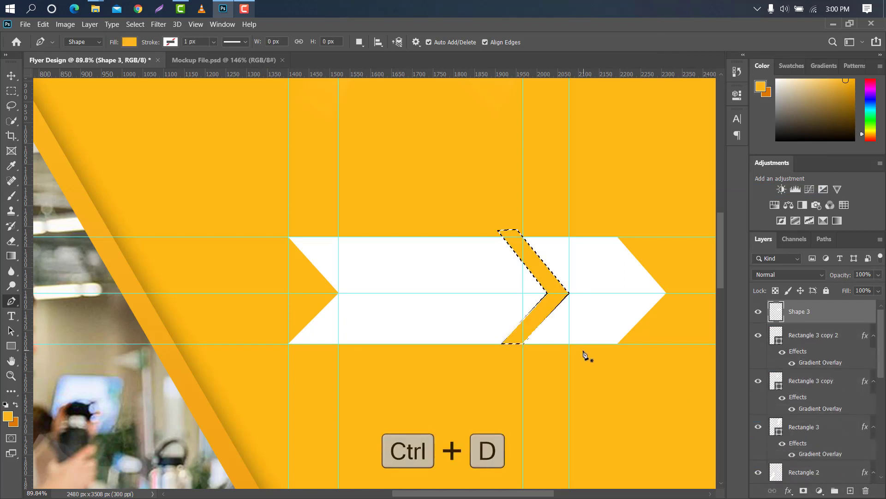
Step: Remove all four vertical and three horizontal guides from around the arrow
key("v")
left_click_drag(288, 199, 19, 180)
left_click_drag(339, 180, 21, 178)
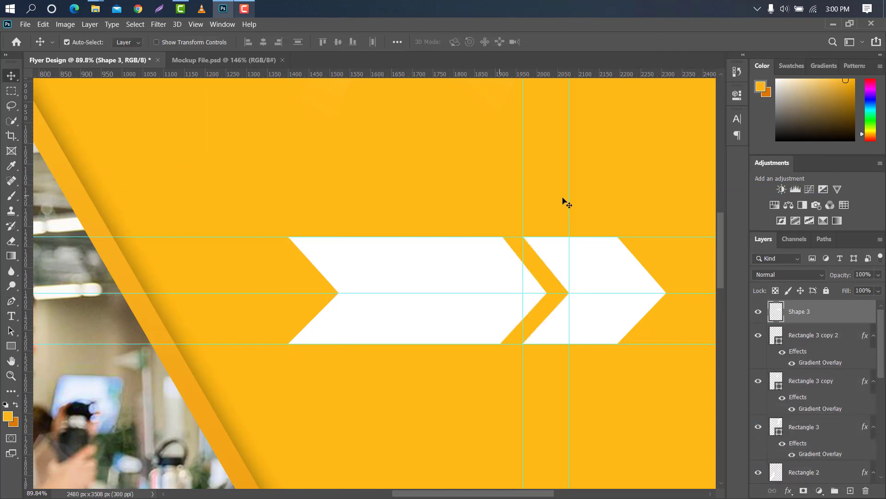
left_click_drag(523, 197, 19, 185)
left_click_drag(569, 206, 14, 196)
left_click_drag(324, 237, 387, 56)
left_click_drag(400, 292, 450, 50)
left_click_drag(475, 344, 502, 78)
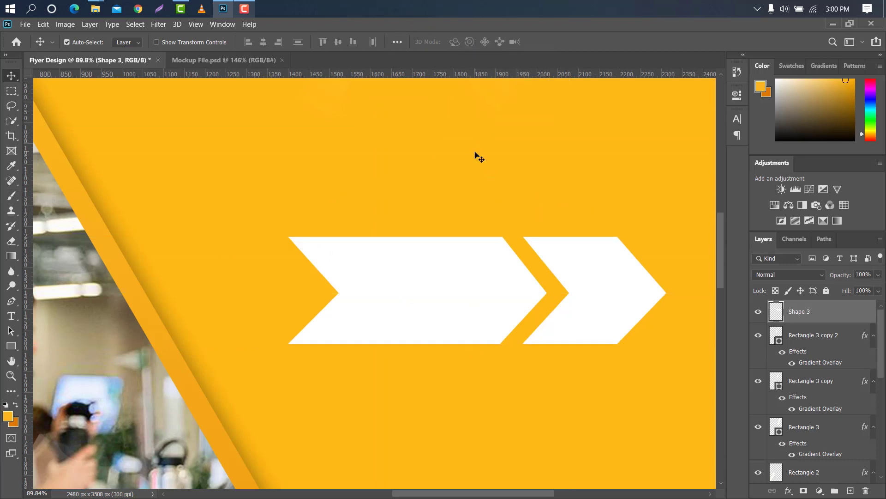
Step: Trace the chevron gap as a 0% opacity Pen shape, aided by a horizontal guide through the arrow's tip
left_click_drag(400, 74, 414, 219)
left_click_drag(414, 219, 415, 253)
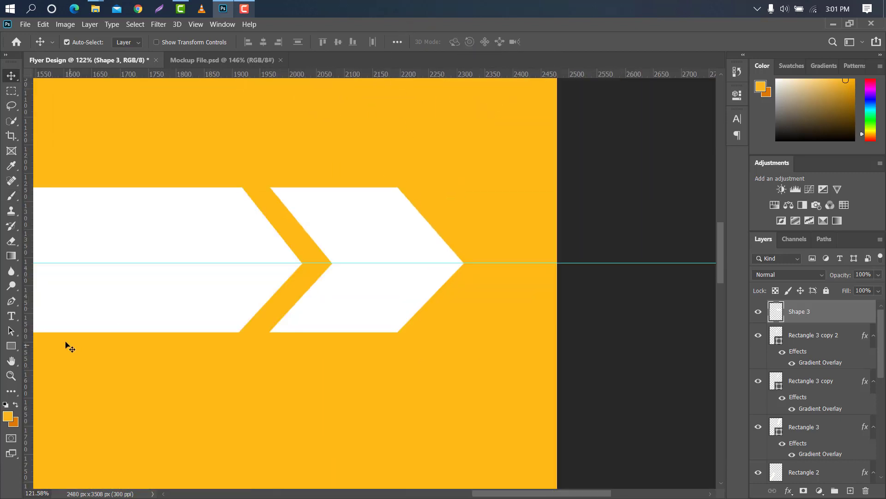
left_click(11, 301)
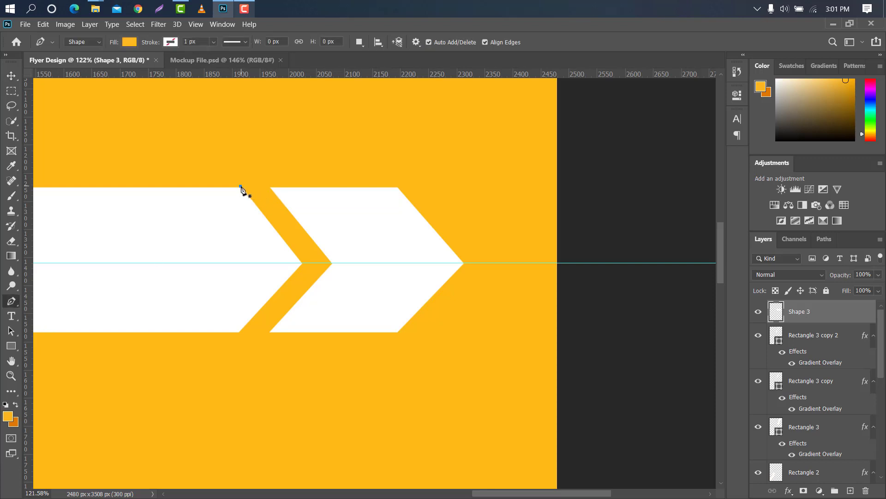
left_click(241, 186)
left_click(270, 184)
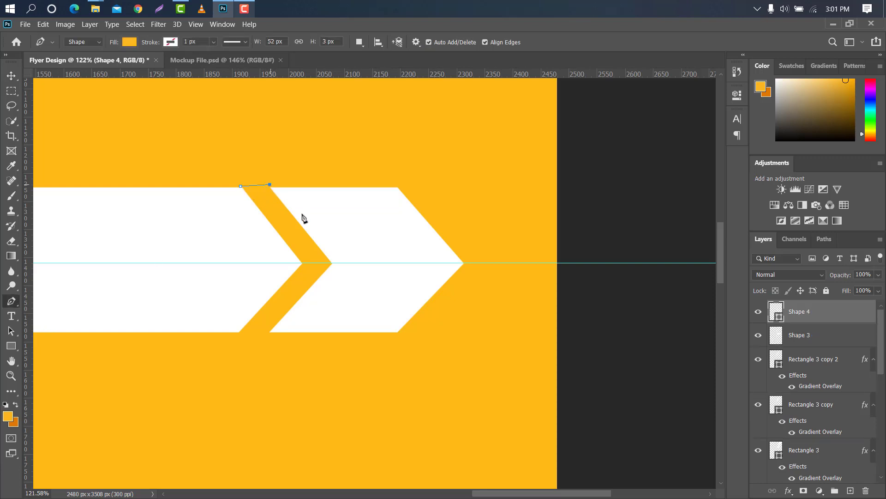
left_click(332, 263)
left_click(268, 334)
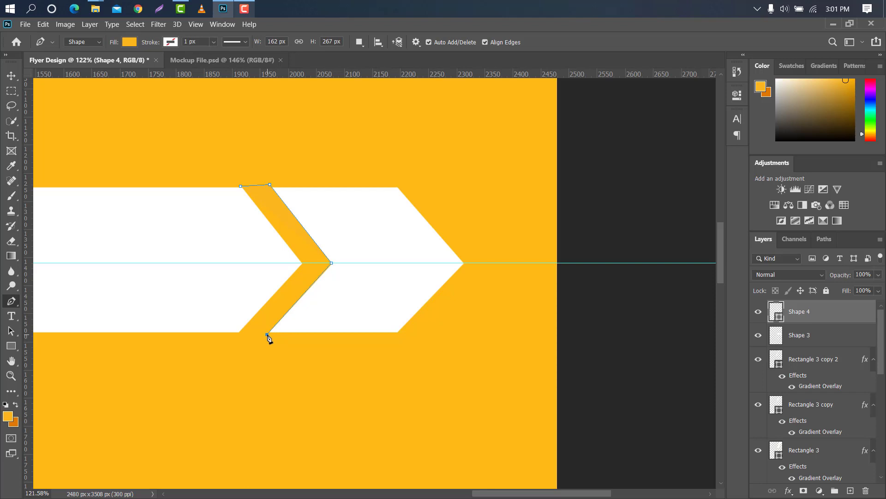
left_click(238, 332)
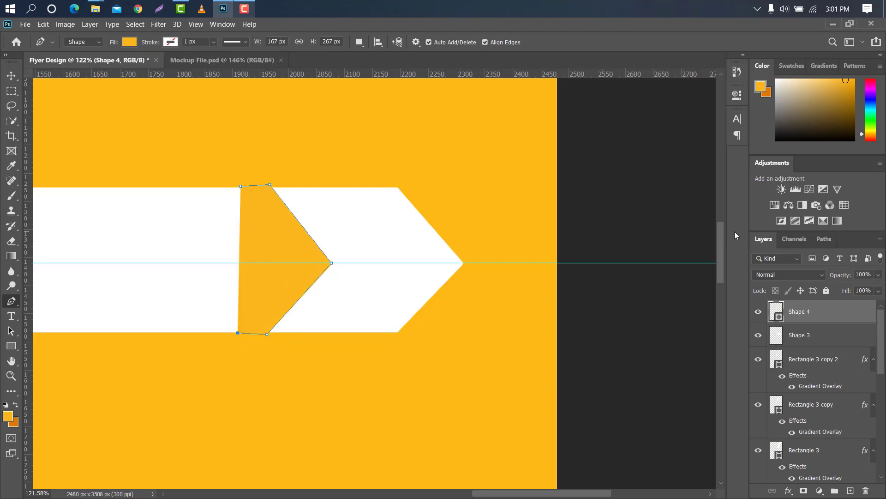
left_click_drag(831, 275, 480, 239)
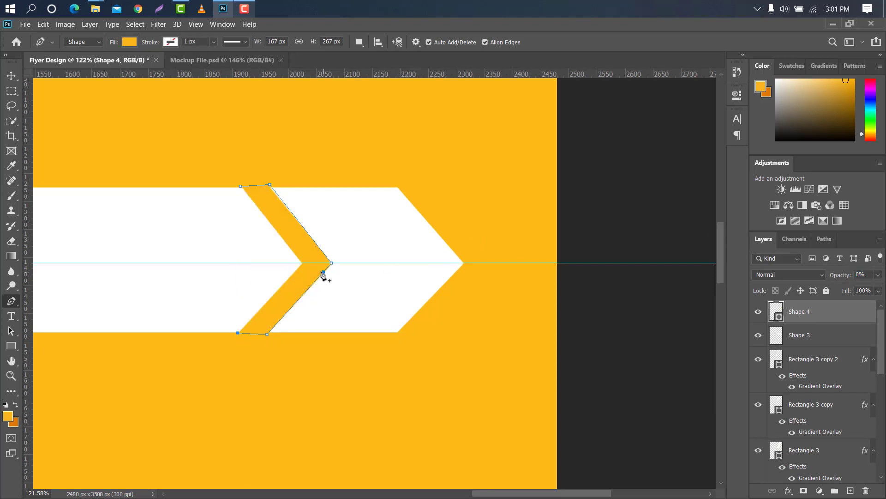
left_click(300, 263)
left_click(241, 187)
Step: Move the traced chevron horizontally toward the arrow's tip, leaving a white band beside the existing gap
key("ctrl+t")
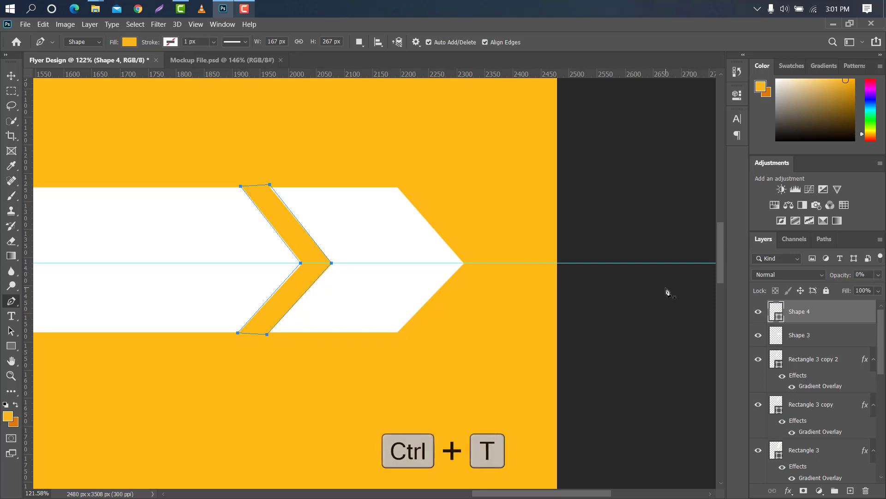
left_click_drag(286, 224, 369, 224)
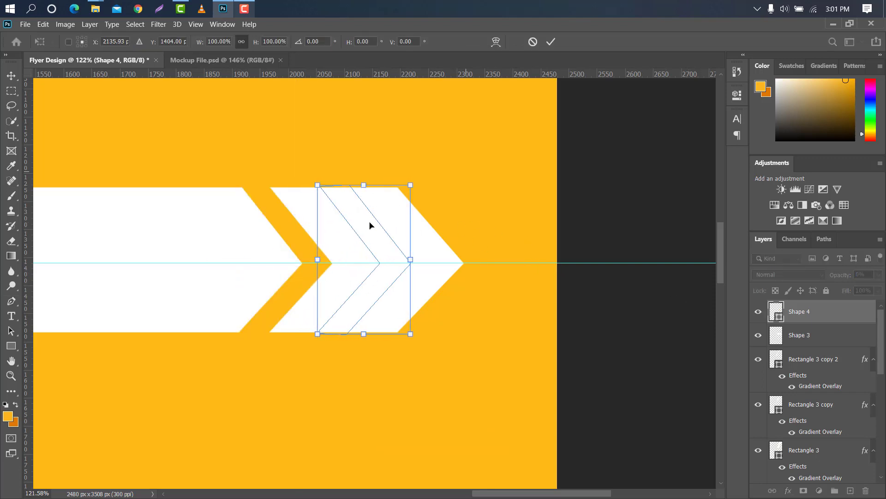
left_click(551, 41)
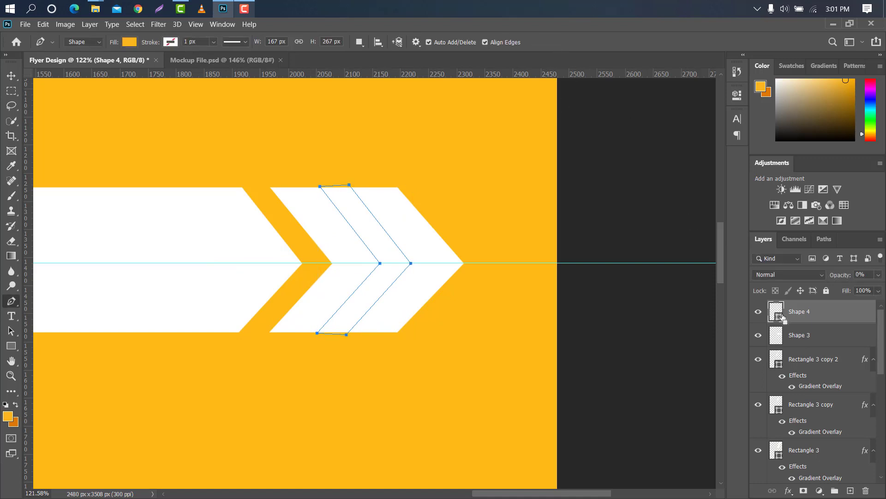
Step: Cut the moved chevron's outline out of the arrow layer Shape 3 and delete the traced shape layer
left_click(777, 312, "ctrl")
left_click(826, 336)
key("Delete")
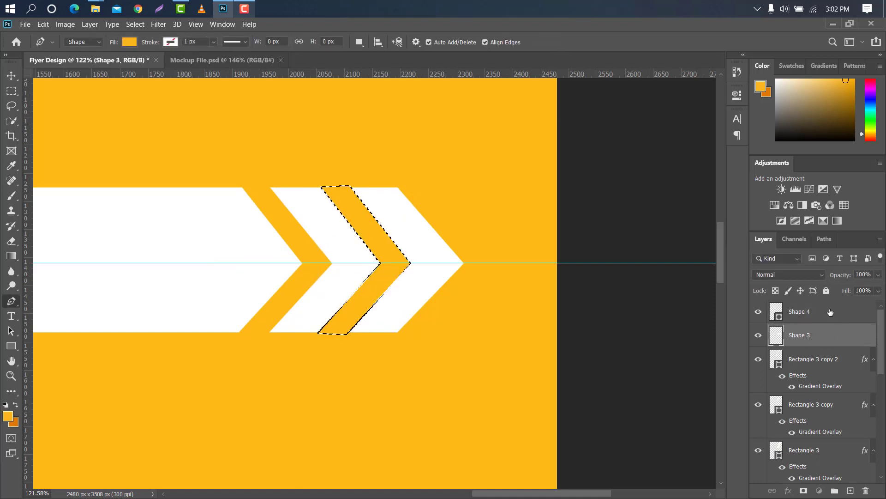
left_click(831, 311)
left_click_drag(831, 312, 866, 491)
key("ctrl+d")
Step: Remove the remaining guide, scale the arrow down and place it across the upper slanted edge of the photo hexagon
key("v")
key("ctrl+0")
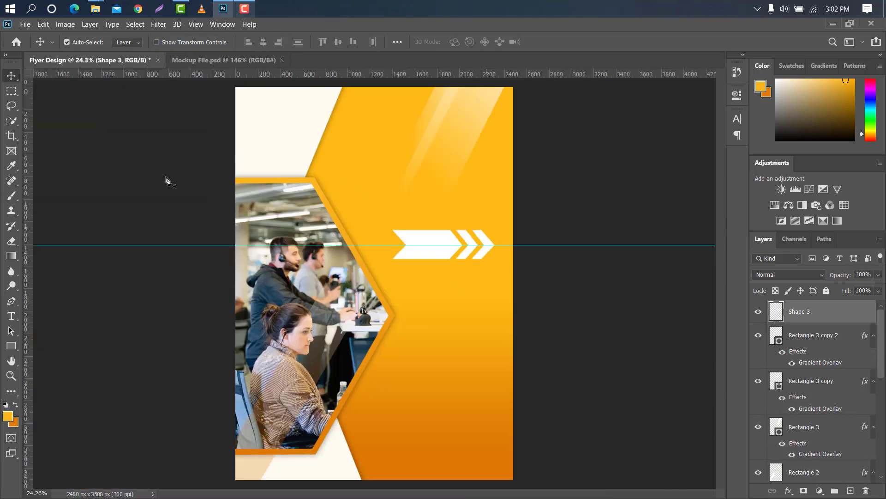
mouse_move(471, 74)
left_mouse_down()
mouse_move(469, 87)
mouse_move(468, 69)
left_mouse_up()
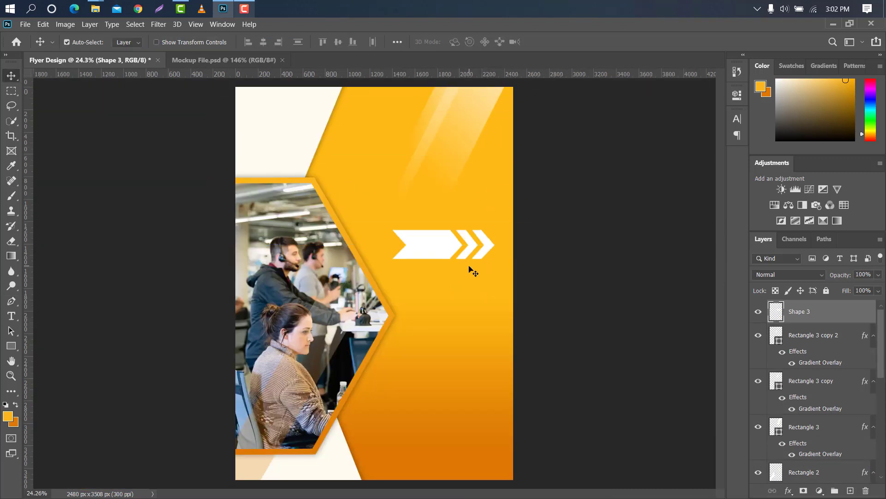
key("ctrl+t")
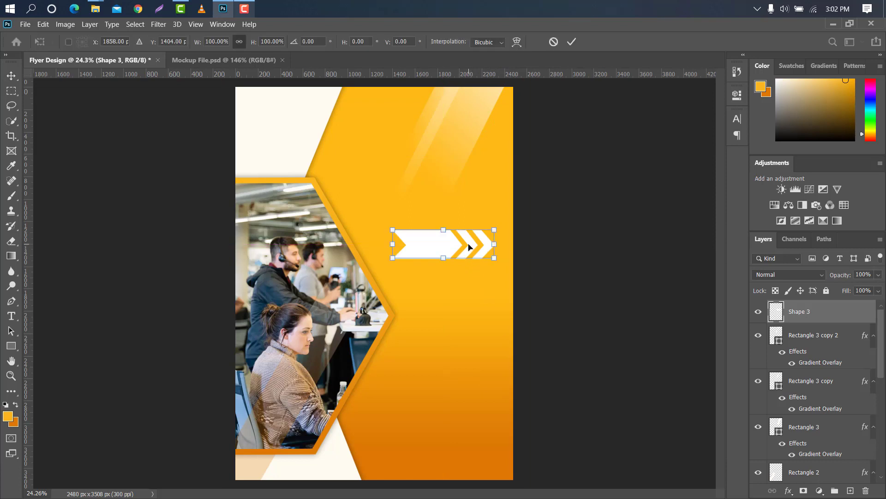
left_click_drag(468, 247, 357, 219)
left_click(578, 41)
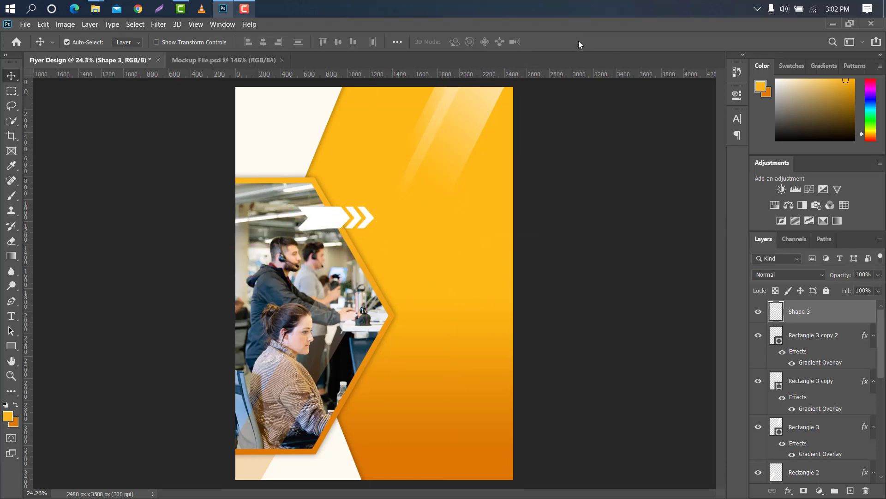
Step: Draw a six-sided polygon about 1196 by 1039 px beside the photo hexagon, over the flyer's lower orange area
left_click(17, 345)
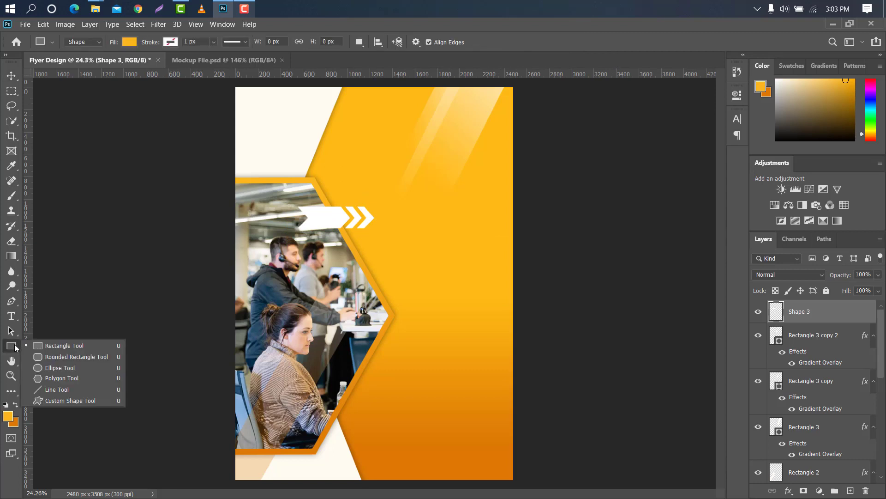
left_click(50, 378)
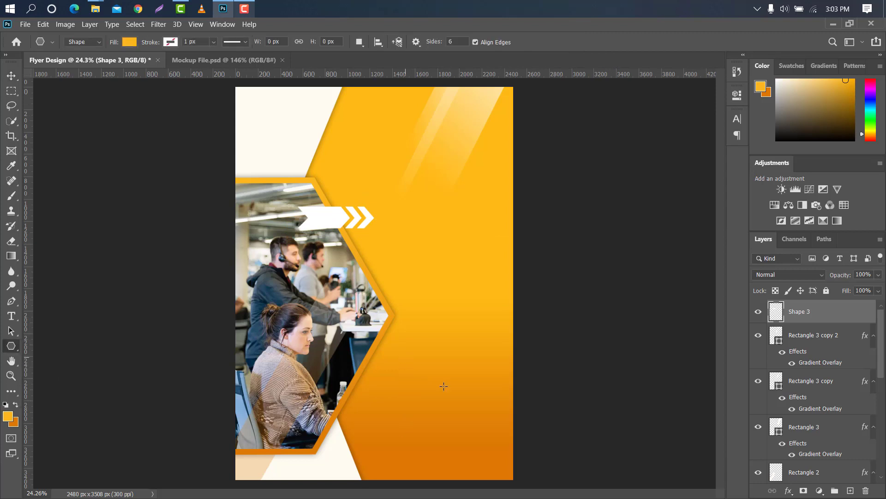
left_click_drag(405, 356, 372, 415)
left_click_drag(372, 415, 372, 414)
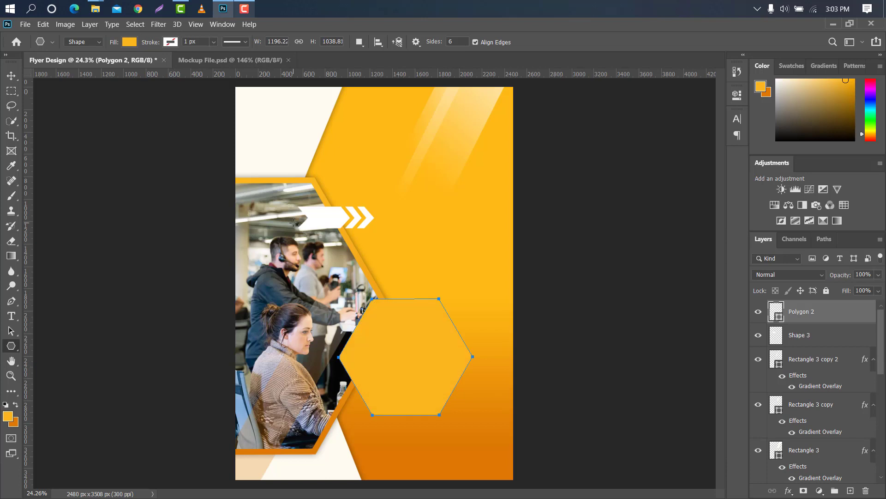
Step: Give the new hexagon a white fill and a 42 px stroke with a yellow-to-orange linear gradient at -74°
left_click(134, 44)
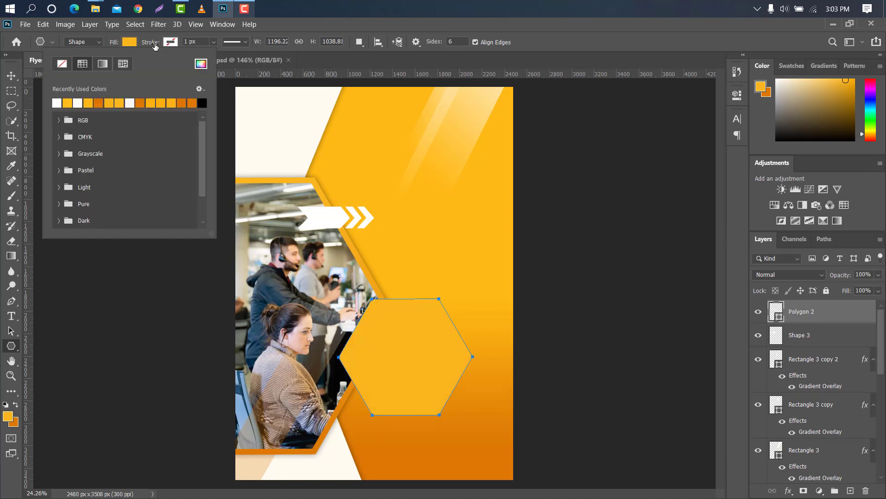
left_click(56, 102)
left_click_drag(150, 43, 176, 45)
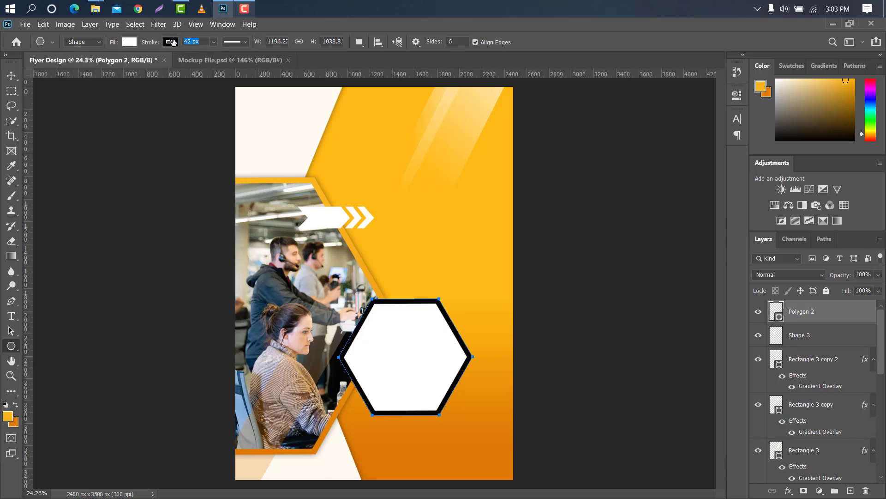
left_click(175, 45)
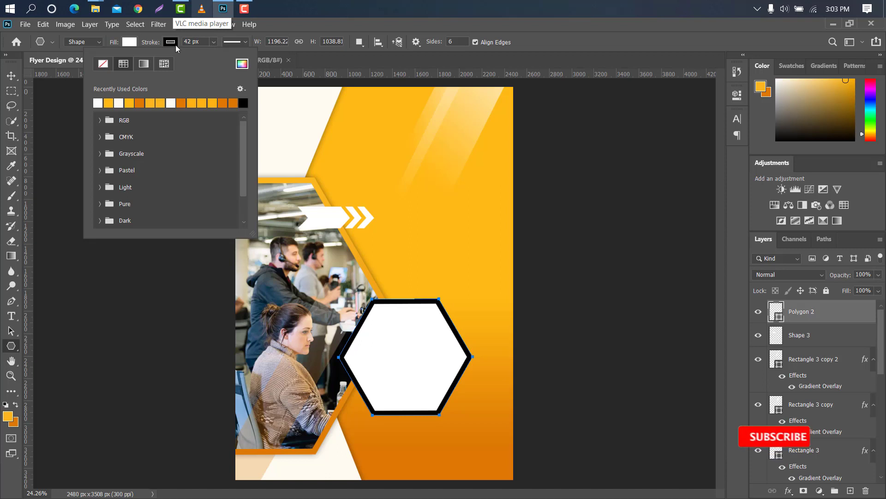
left_click(142, 63)
left_click(117, 137)
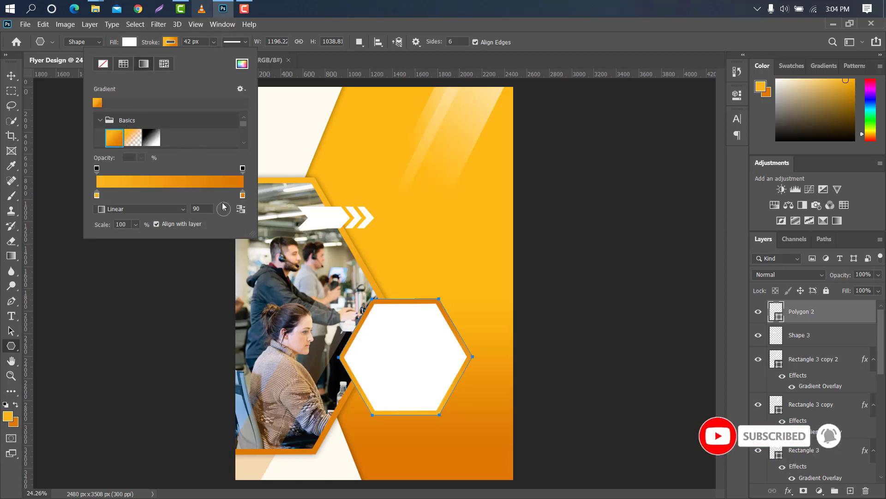
left_click_drag(215, 210, 215, 215)
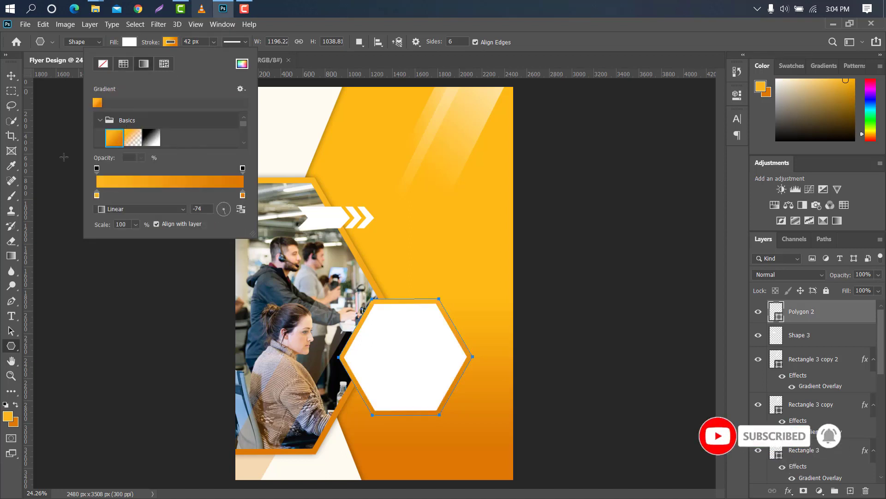
Step: Scale the white hexagon to about 96%, rotate it about 1.4° and move it into the flyer's lower right corner area
left_click(12, 75)
key("ctrl+t")
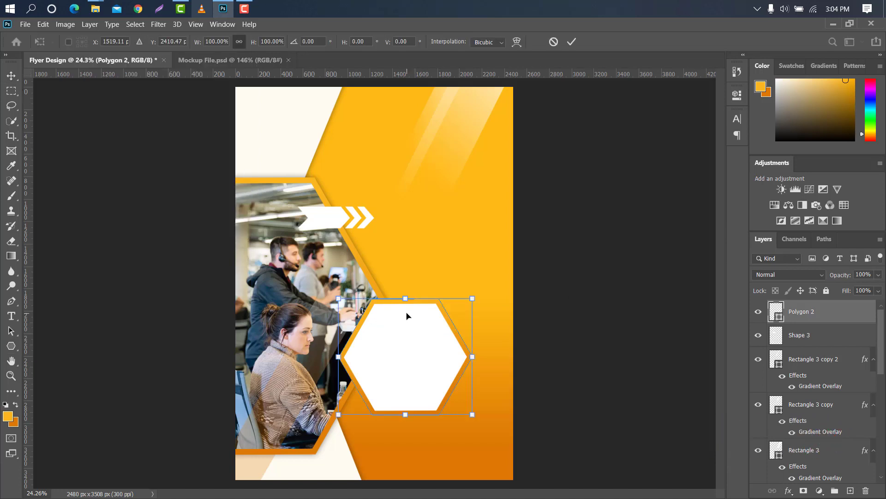
left_click_drag(409, 347, 426, 395)
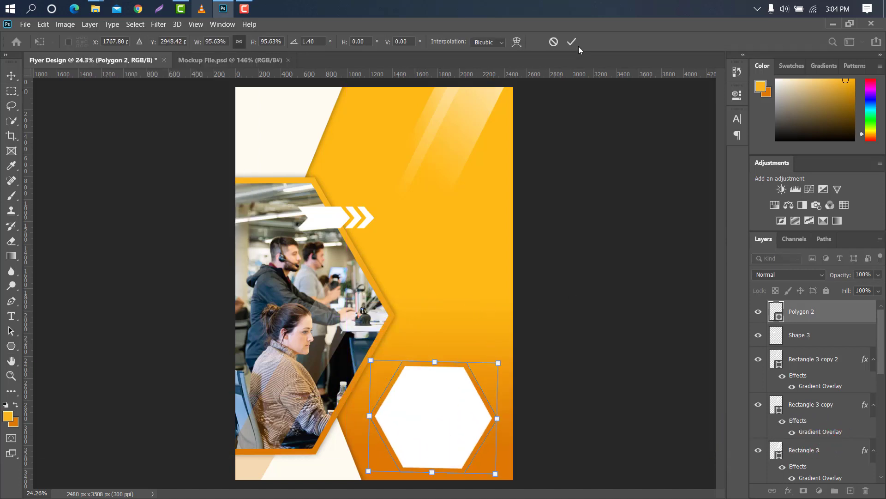
left_click(574, 42)
Step: Add a Drop Shadow to the Polygon 2 layer with 0 px distance and a slightly larger size
double_click(852, 315)
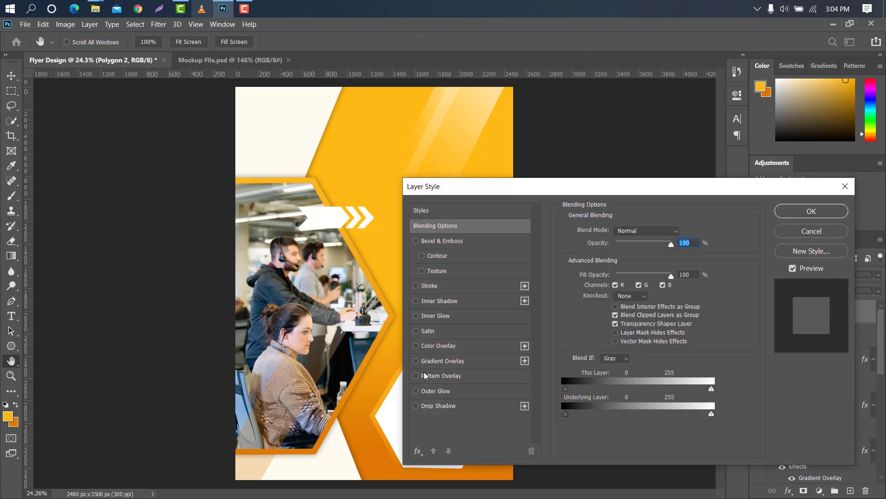
left_click(465, 410)
left_click_drag(541, 197, 563, 40)
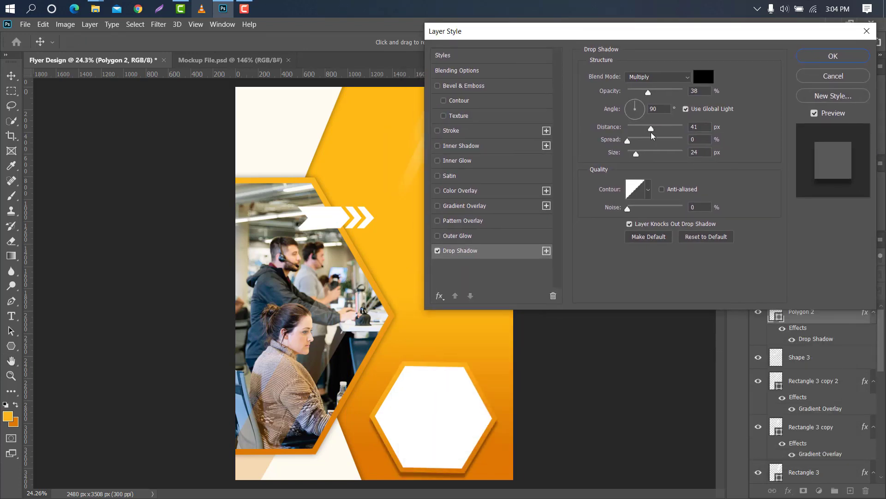
left_click_drag(645, 133, 608, 127)
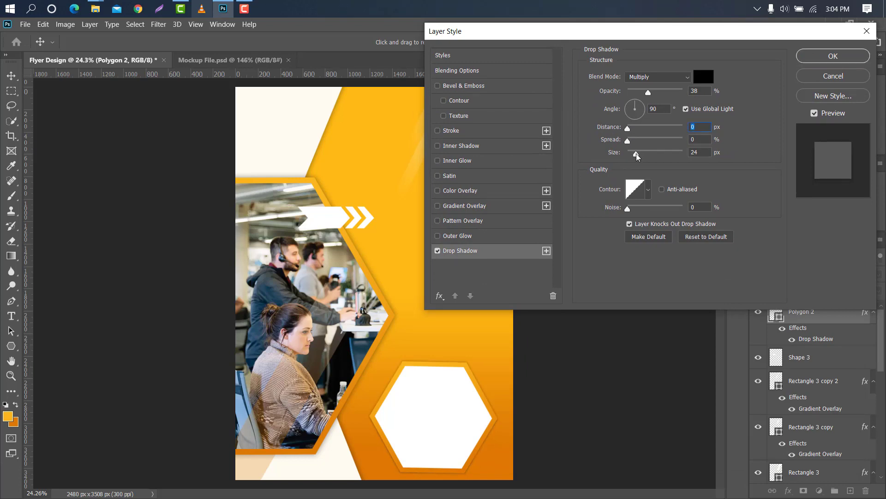
left_click_drag(640, 157, 646, 157)
left_click(817, 58)
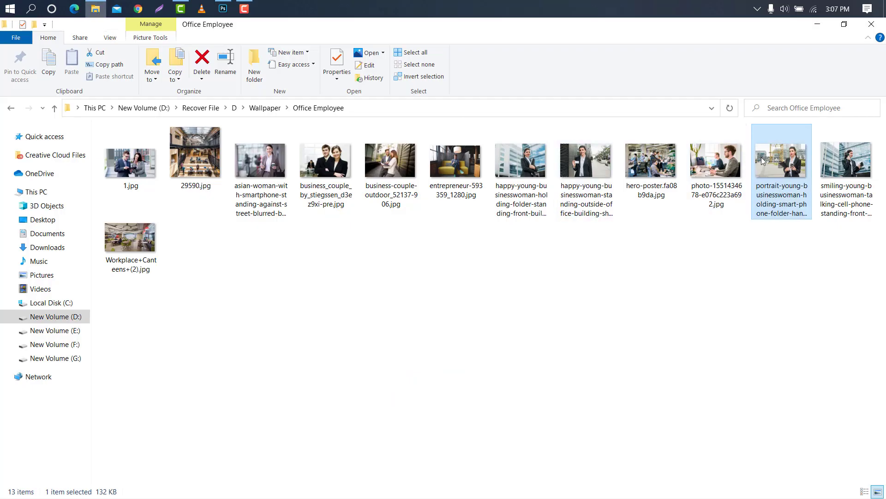
Step: Place the portrait-young-businesswoman photo from the Office Employee folder into the flyer, scaled and positioned to cover the small hexagon
left_click_drag(761, 157, 424, 397)
left_click_drag(420, 290, 457, 281)
left_click_drag(416, 264, 450, 405)
left_click_drag(491, 422, 513, 419)
left_click_drag(472, 419, 497, 411)
left_click(560, 45)
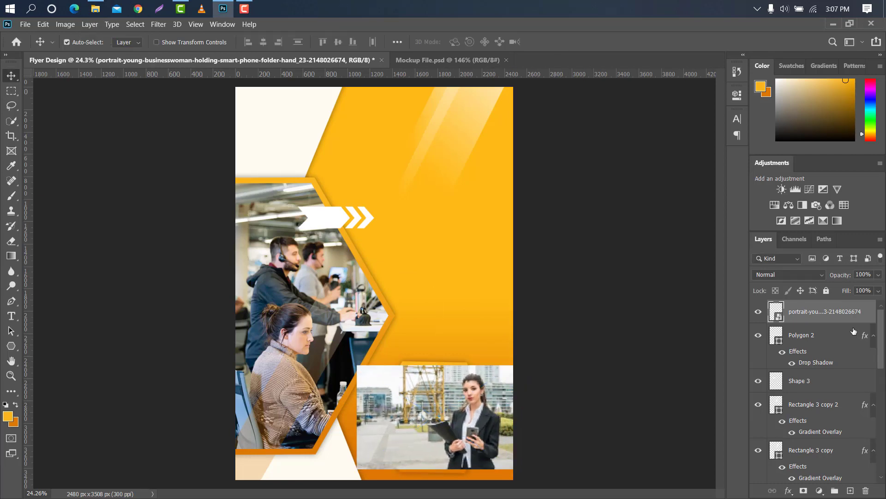
Step: Clip the businesswoman photo to the small hexagon and shift it until the woman is centred inside
right_click(824, 318)
left_click(729, 266)
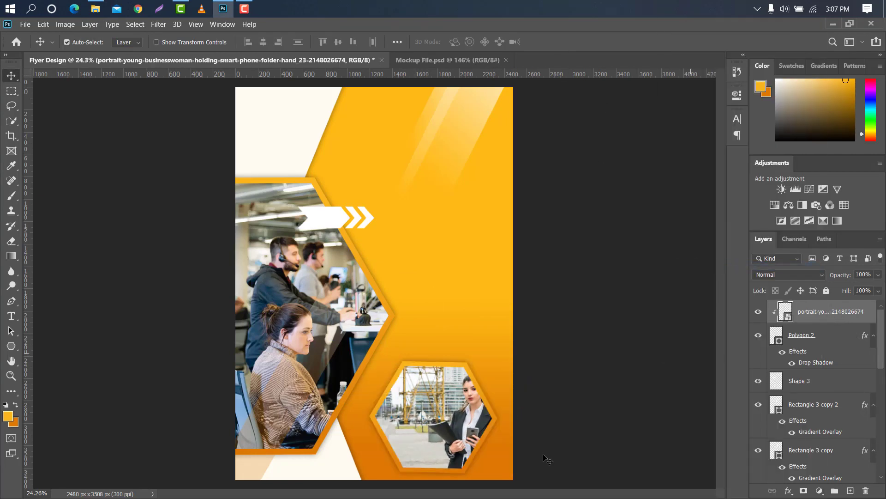
left_click_drag(468, 422, 449, 421)
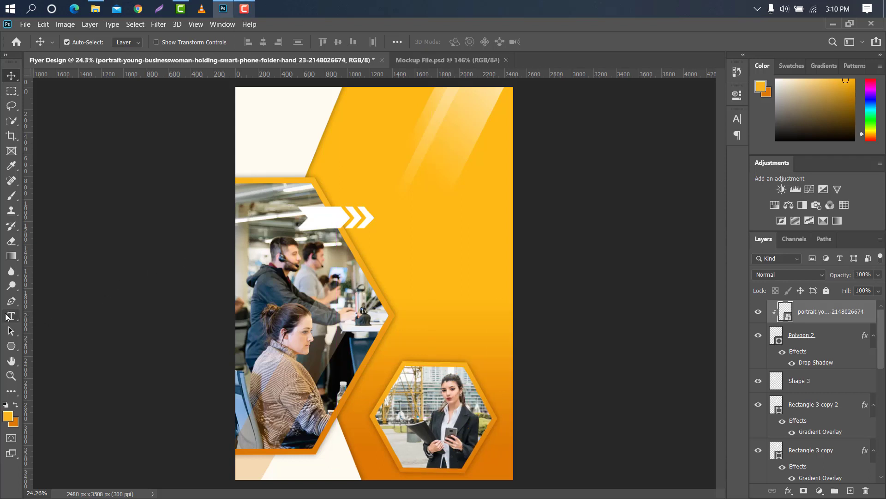
Step: Add the title FLYER in Akrobat Bold on the upper orange area and scale it up to about 65 pt
left_click(8, 317)
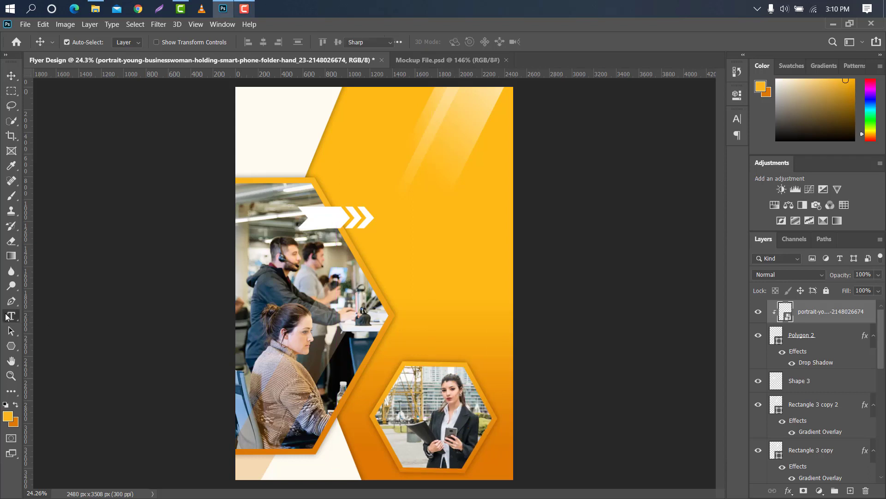
left_click(400, 157)
key("BackSpace")
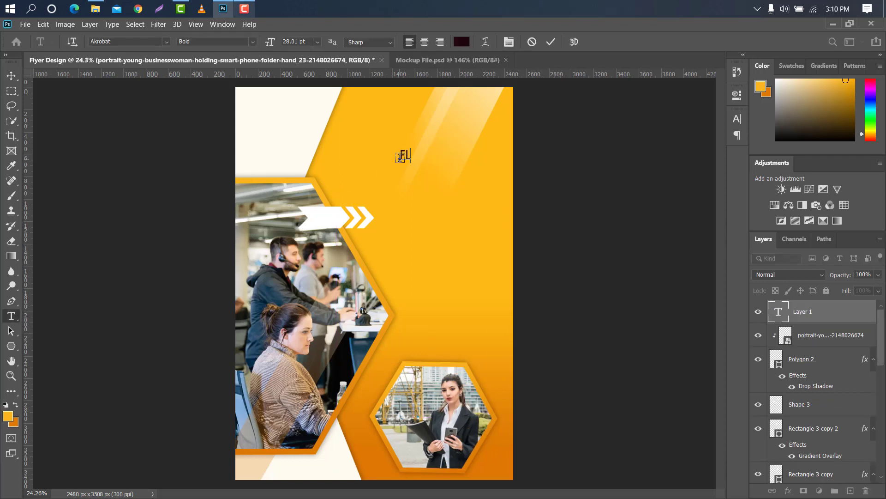
left_click(551, 42)
key("ctrl+t")
left_click_drag(428, 156, 470, 145)
left_click_drag(432, 144, 428, 145)
left_click_drag(457, 145, 457, 140)
left_click(572, 42)
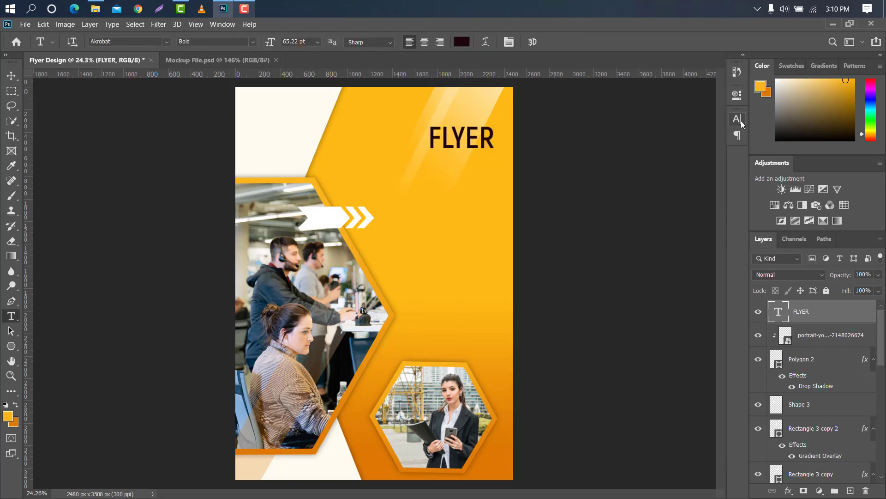
Step: Set the FLYER title's text color to 051c3b
left_click(737, 119)
left_click(706, 185)
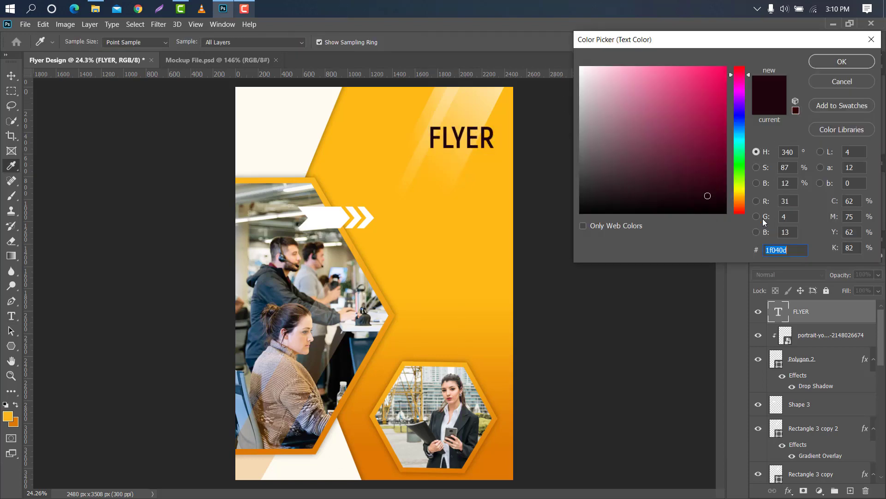
type("051c3b")
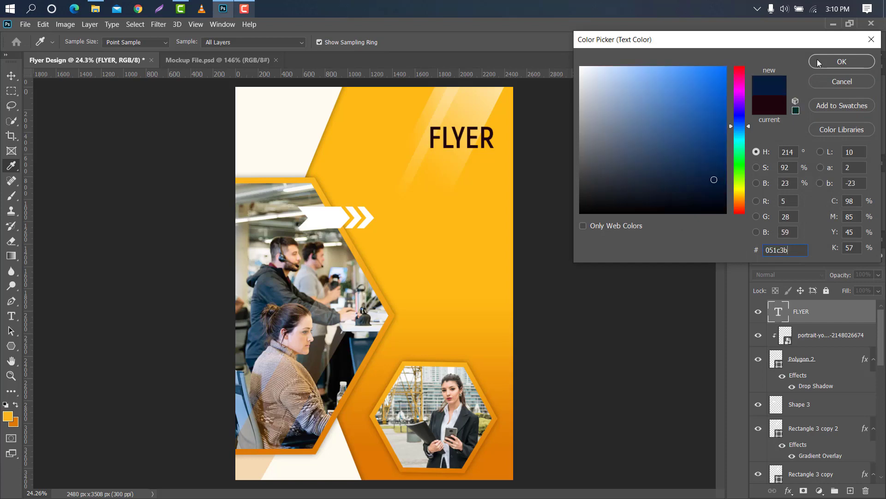
left_click(818, 61)
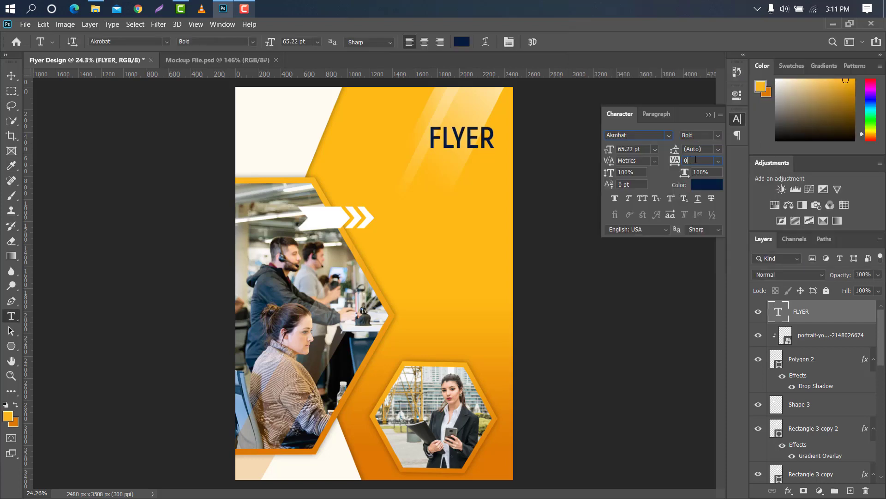
left_click(709, 115)
Step: Nudge the FLYER title slightly toward the flyer's right edge
key("ctrl+t")
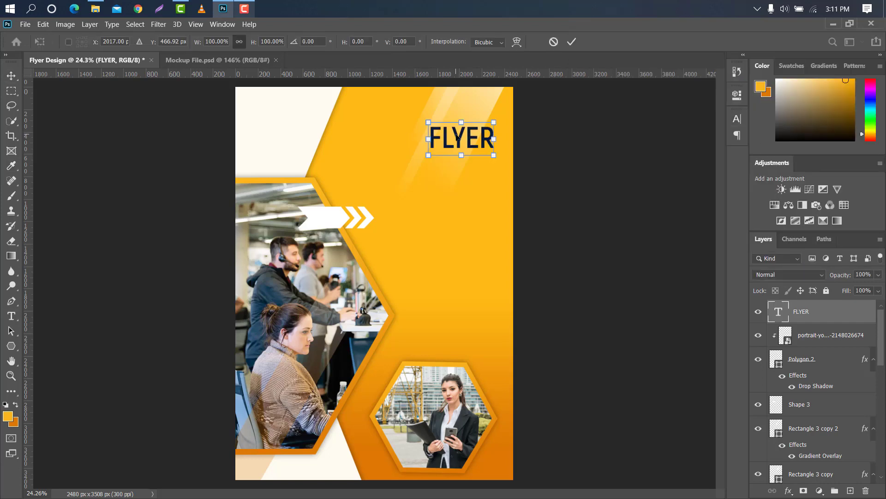
key("Right")
key("Right")
key("Right")
key("Right")
key("Right")
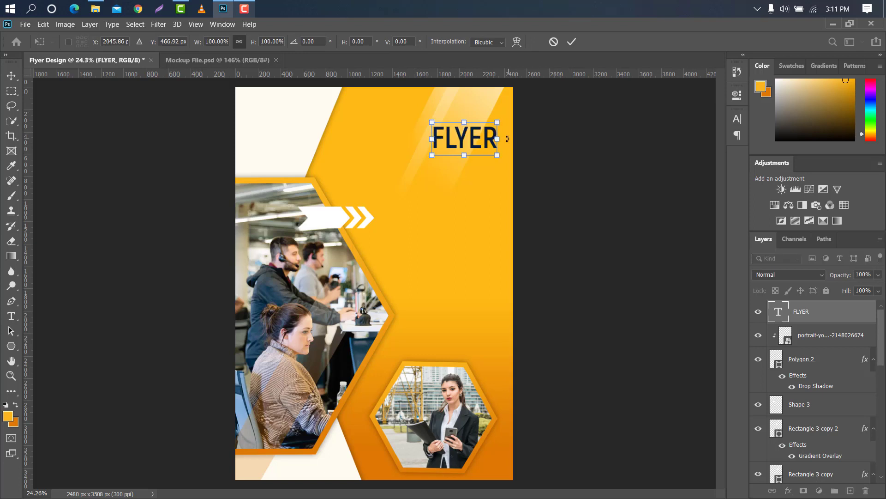
left_click(571, 42)
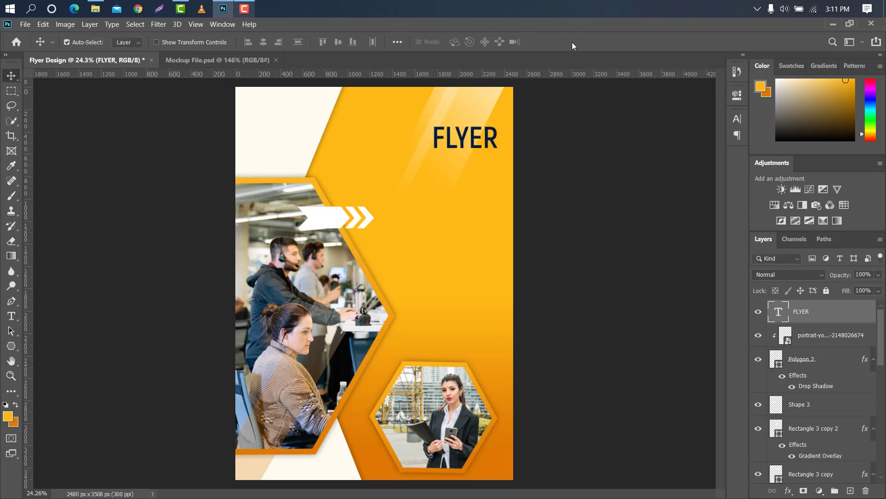
Step: Duplicate the FLYER text layer and place the copy directly below the original title
left_click_drag(837, 317, 850, 490)
key("ctrl+t")
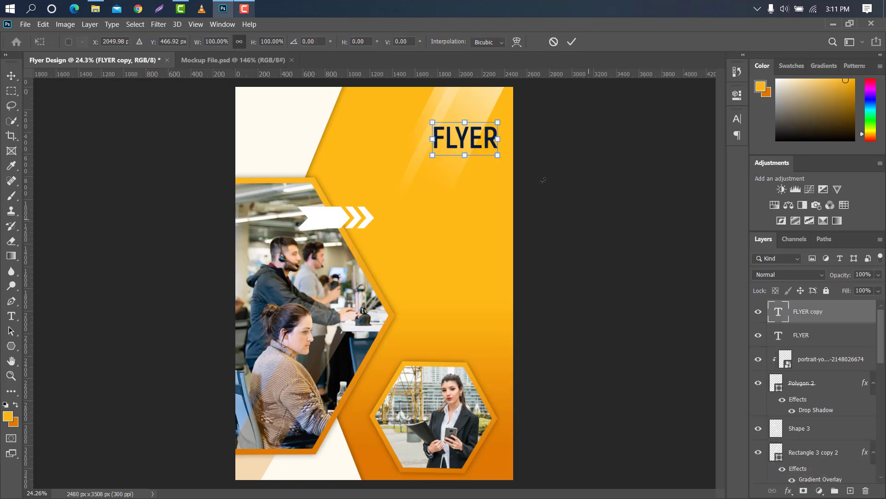
left_click_drag(466, 135, 465, 161)
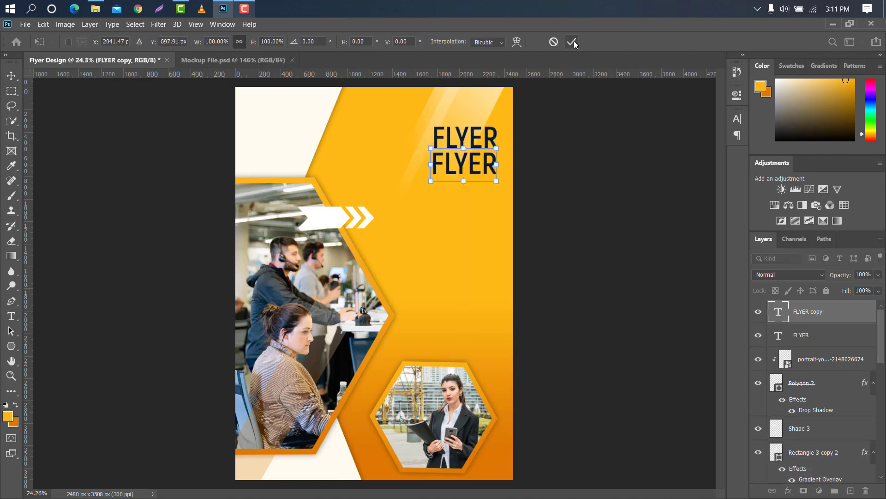
left_click(574, 41)
Step: Replace the duplicated title's text with TEMPLATE and shift it horizontally to the left beneath FLYER
double_click(775, 314)
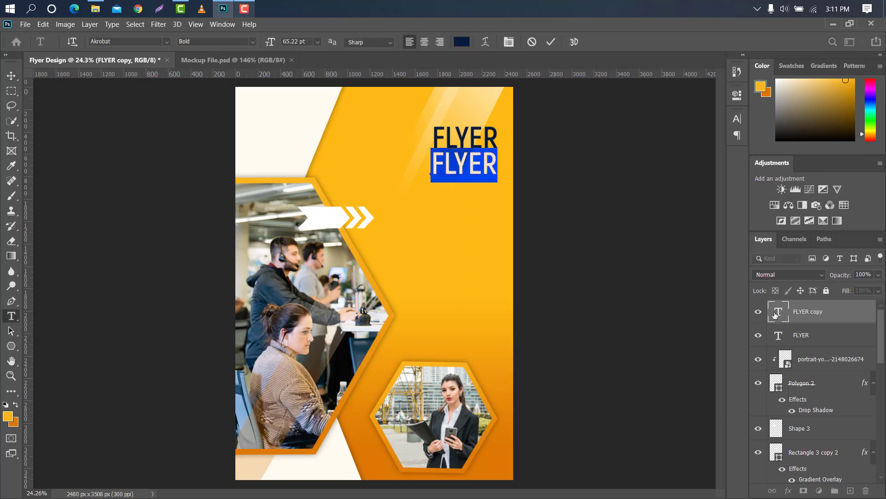
key("BackSpace")
type("TEMPLATE")
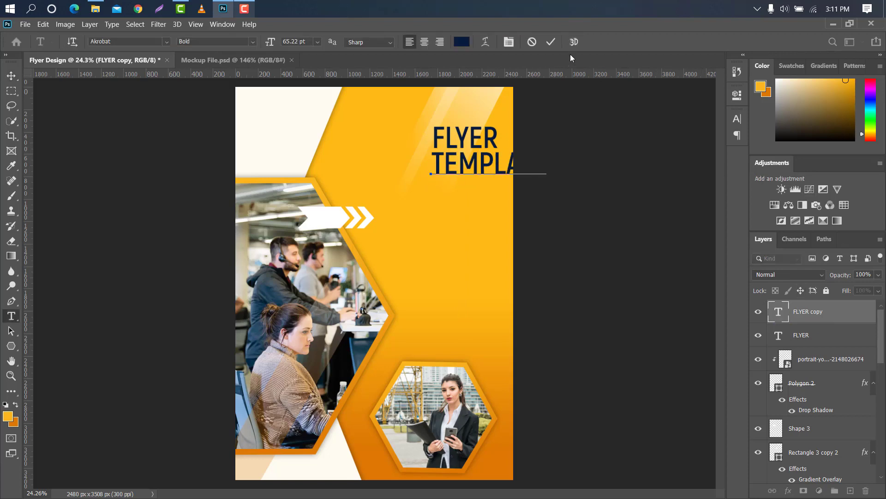
left_click(552, 41)
key("ctrl+t")
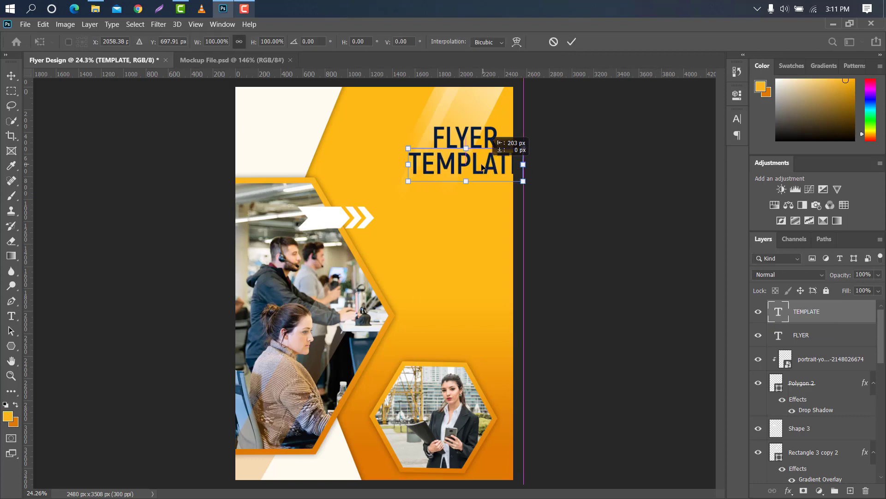